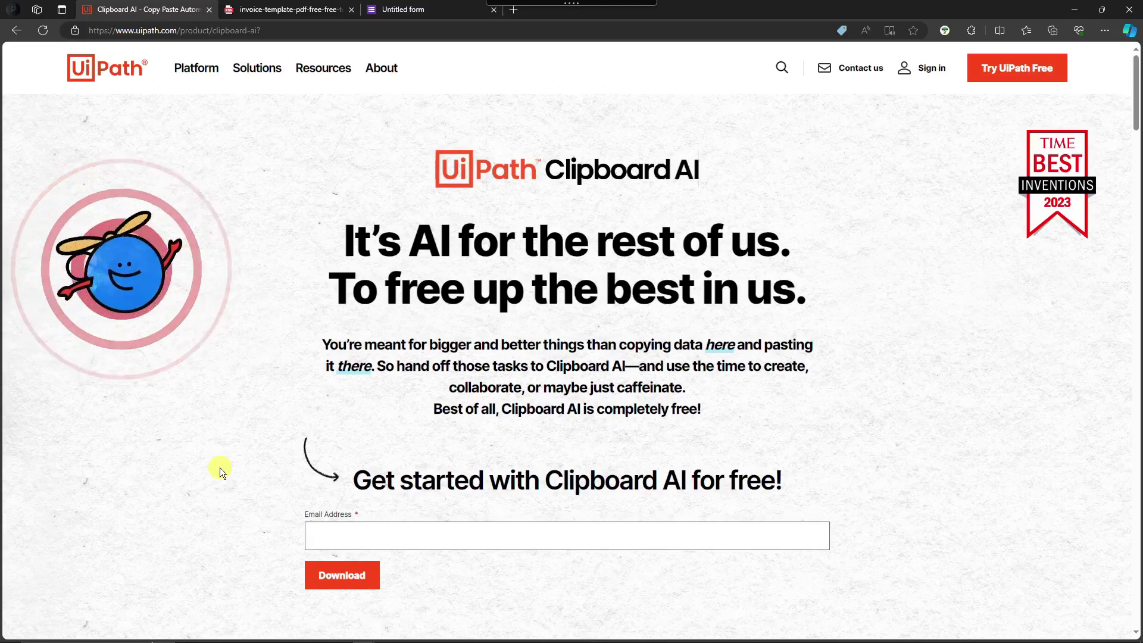
# Step: Scroll the invoice PDF page and check the system tray's hidden icons
pyautogui.scroll(-5, 220, 468)
pyautogui.scroll(1, 220, 468)
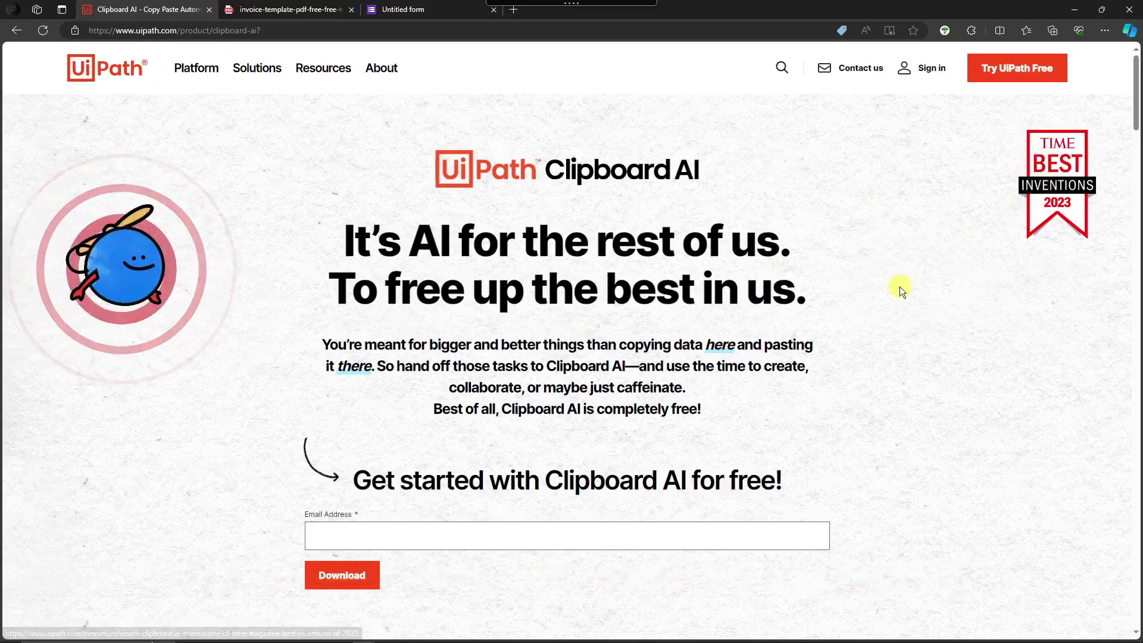
pyautogui.scroll(-1, 886, 297)
pyautogui.scroll(1, 886, 298)
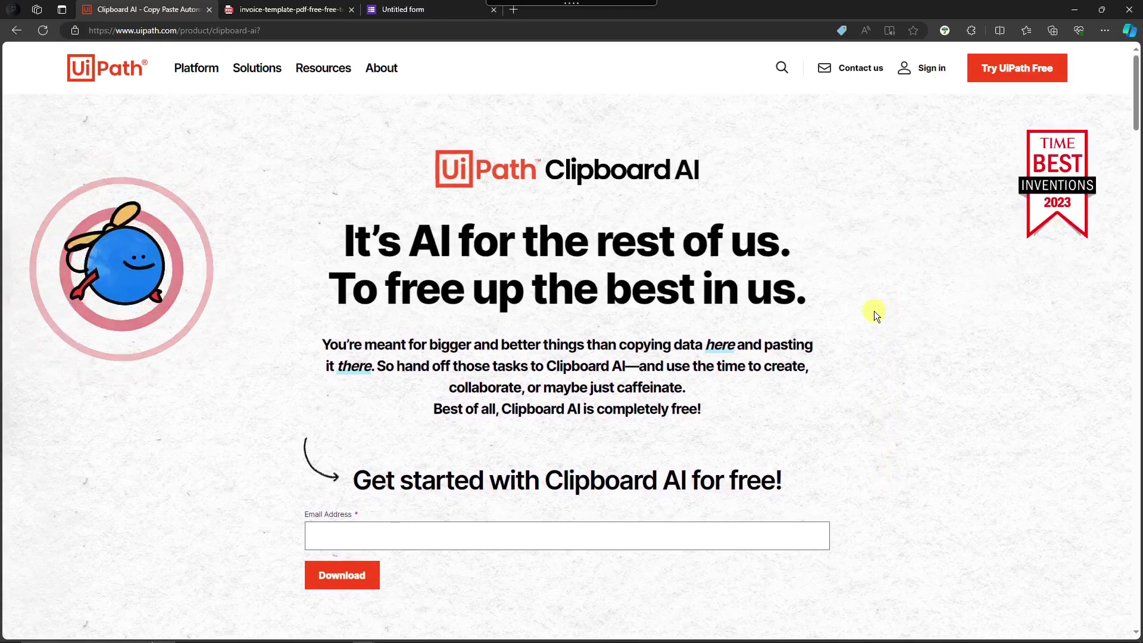
pyautogui.click(380, 534)
pyautogui.click(224, 527)
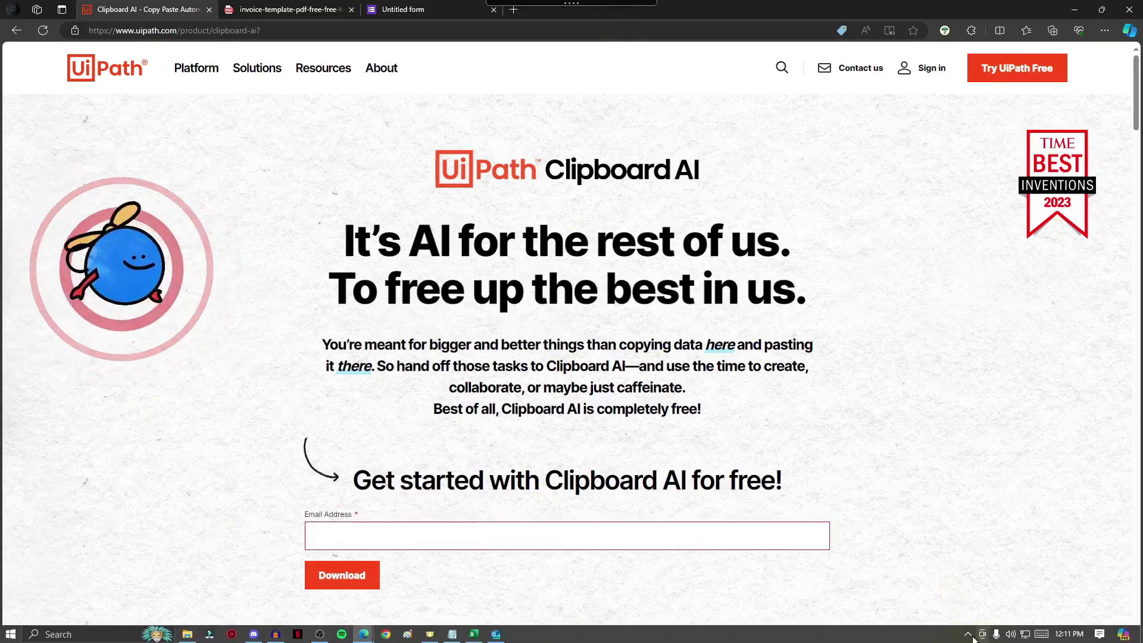
pyautogui.click(968, 635)
pyautogui.click(968, 634)
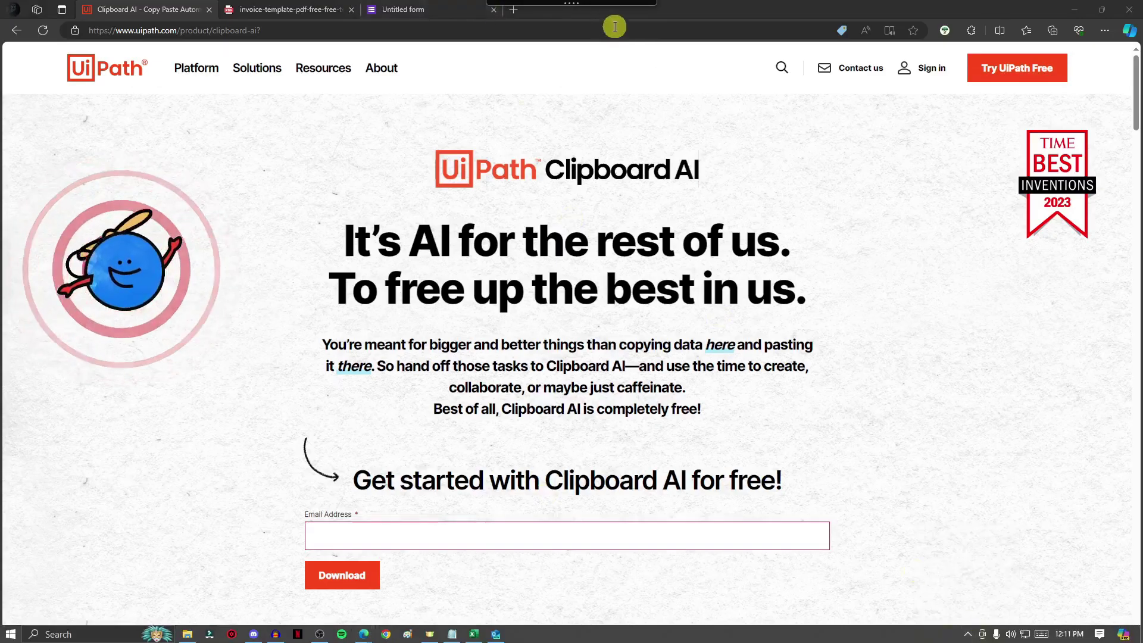
# Step: Capture the whole Edge invoice window with Clipboard AI's Copy window
pyautogui.moveTo(592, 7)
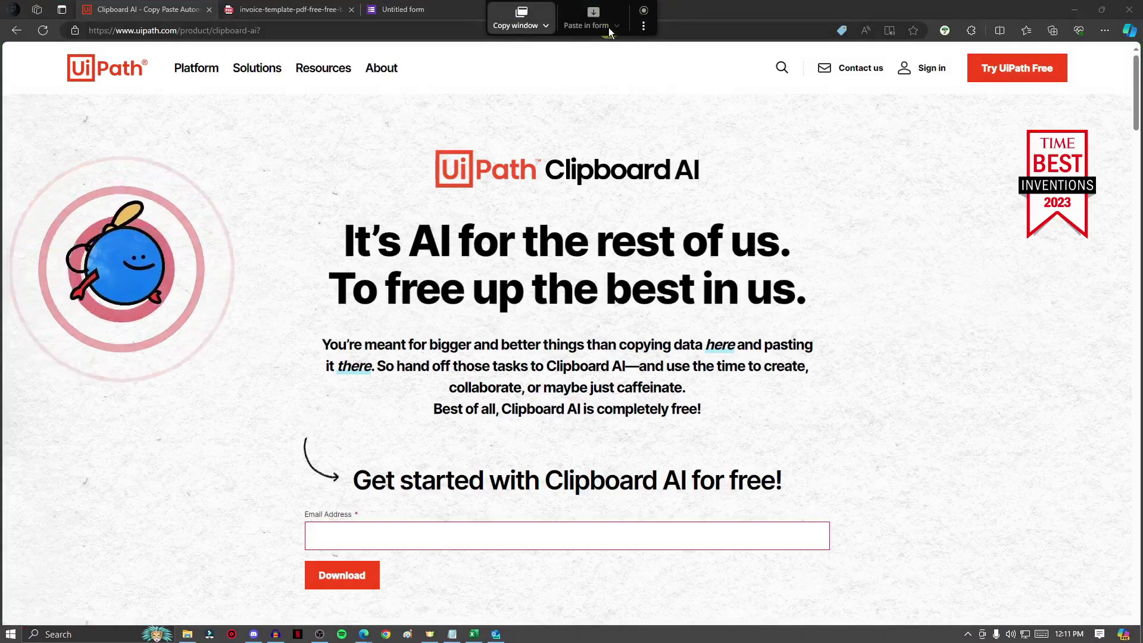
pyautogui.click(518, 18)
pyautogui.click(623, 110)
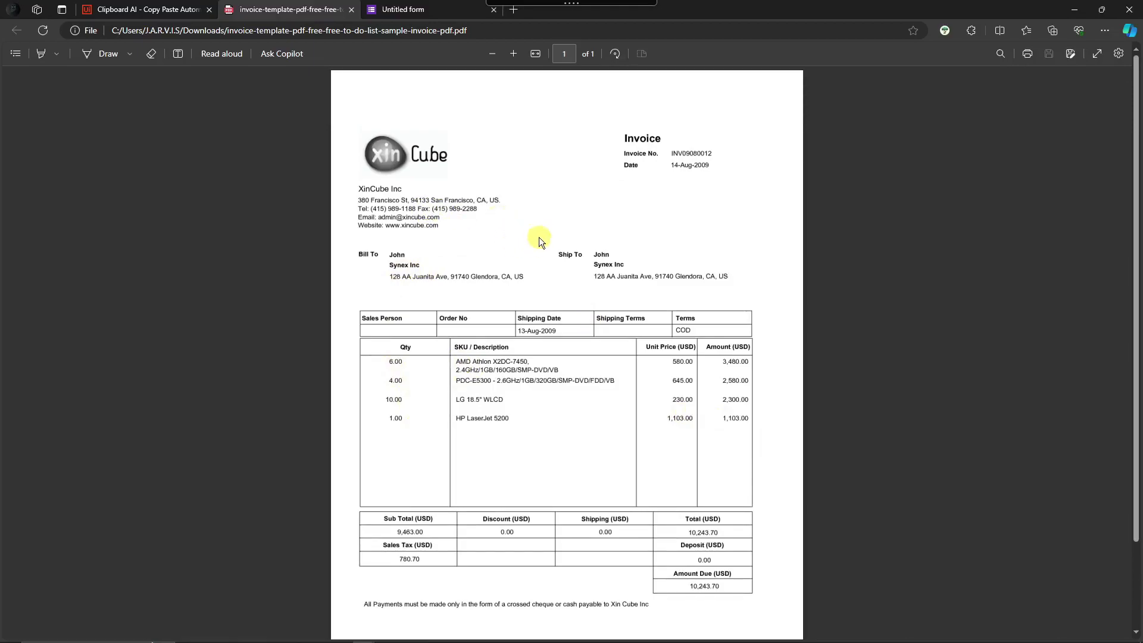
pyautogui.moveTo(569, 6)
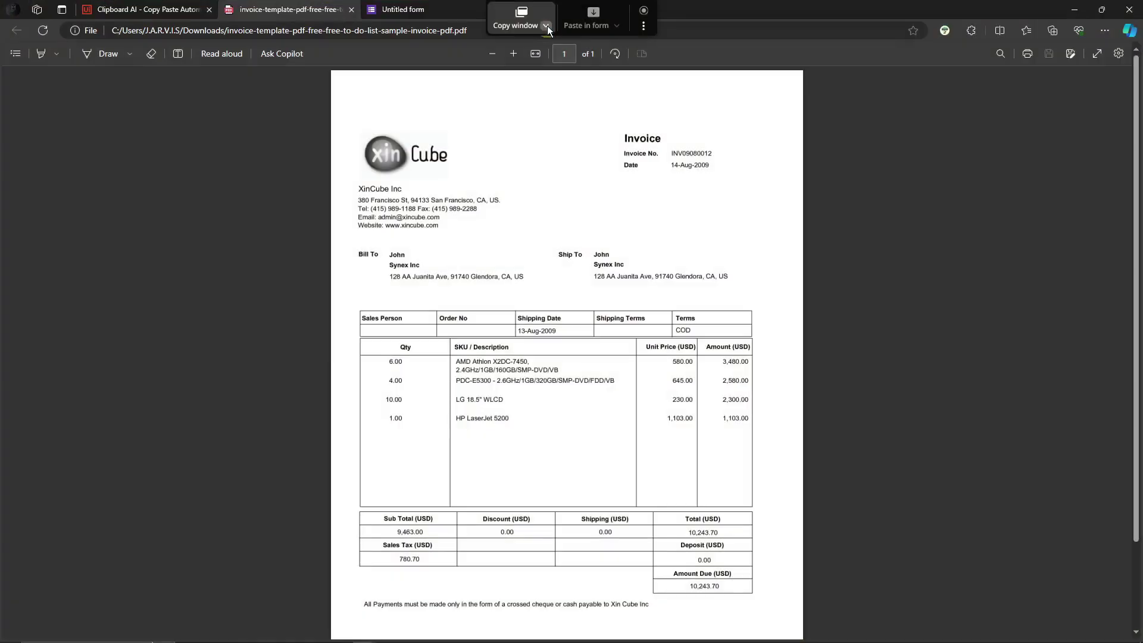
pyautogui.click(546, 26)
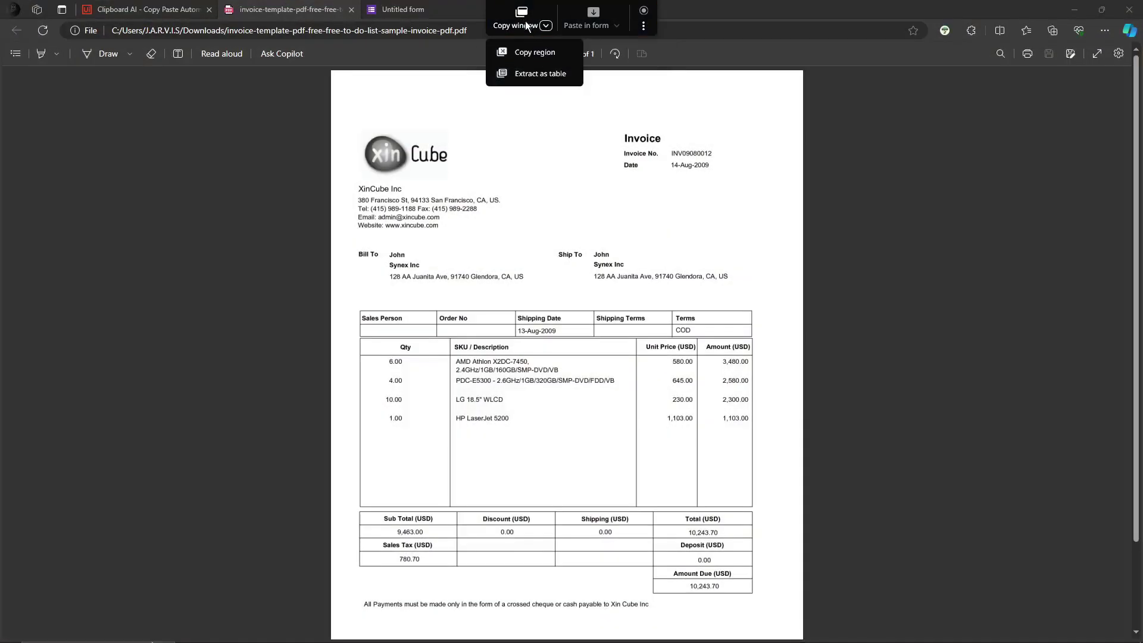
pyautogui.click(525, 24)
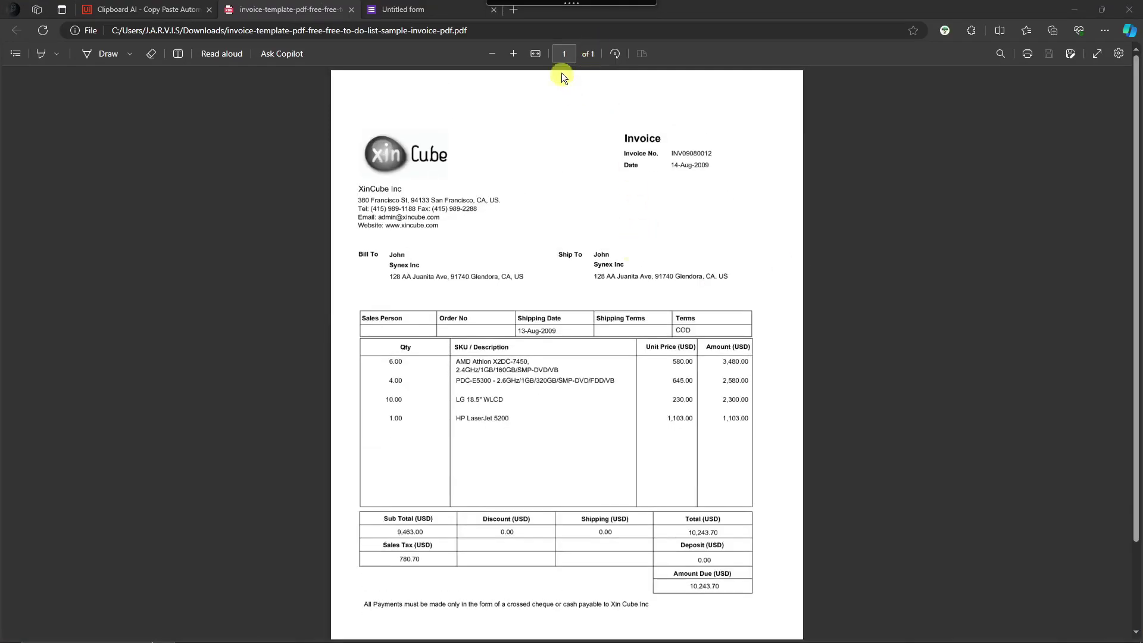
pyautogui.click(526, 19)
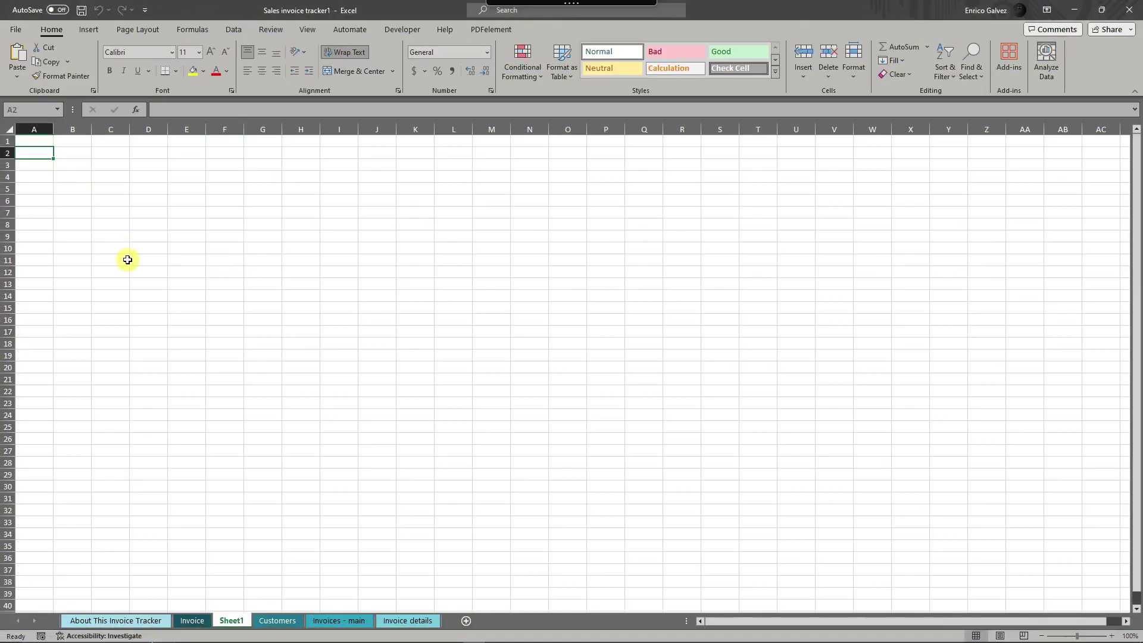
pyautogui.click(42, 141)
pyautogui.moveTo(591, 5)
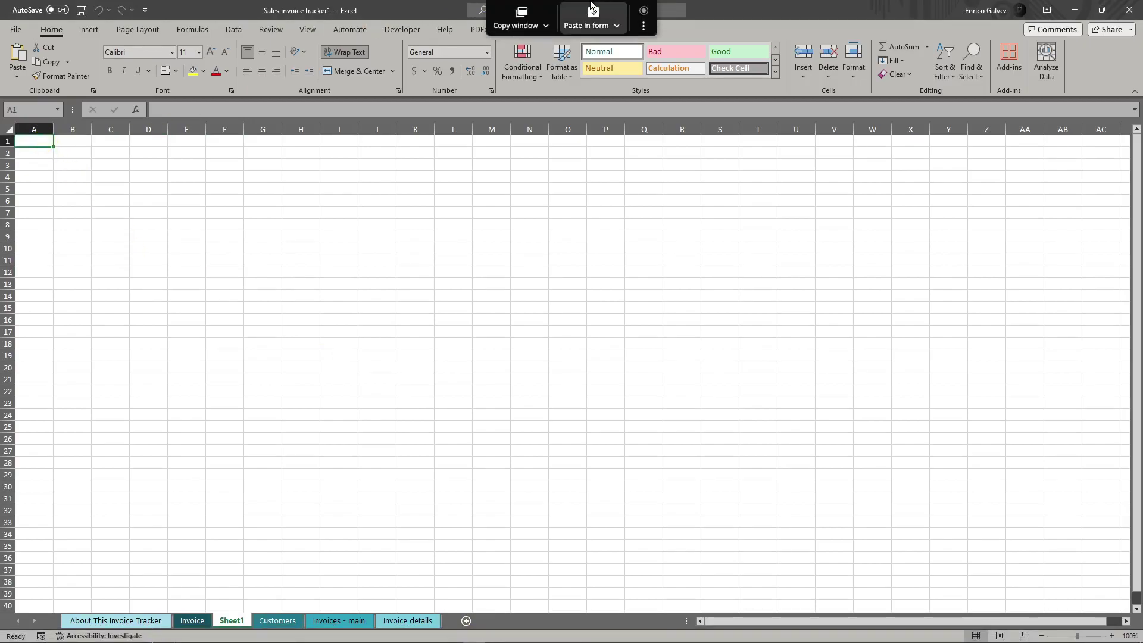
pyautogui.click(616, 26)
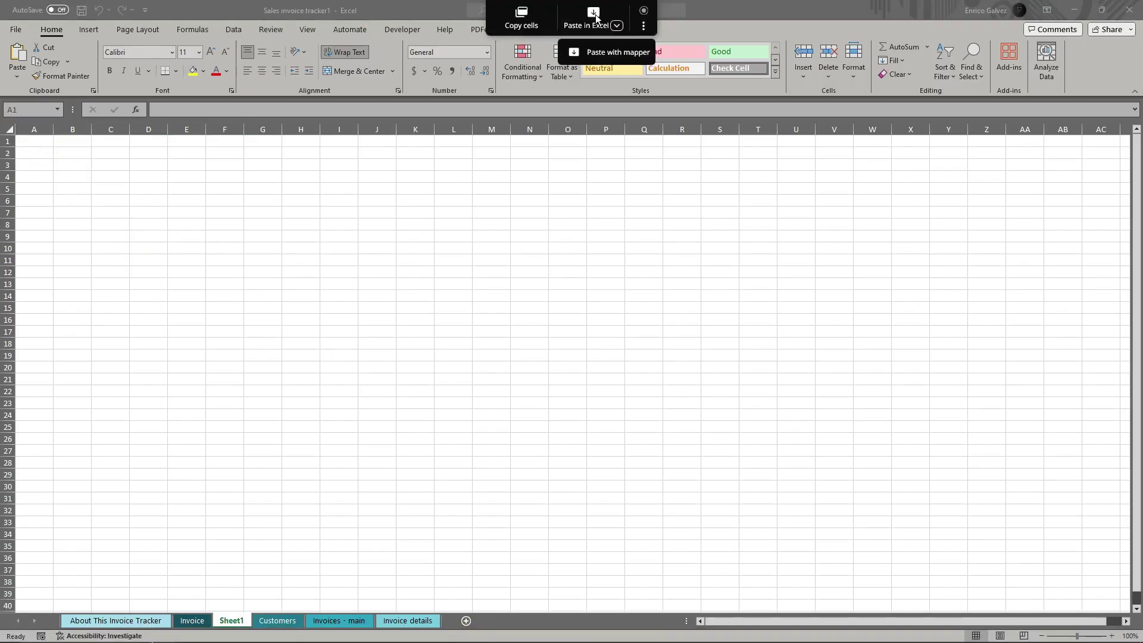
pyautogui.press('Escape')
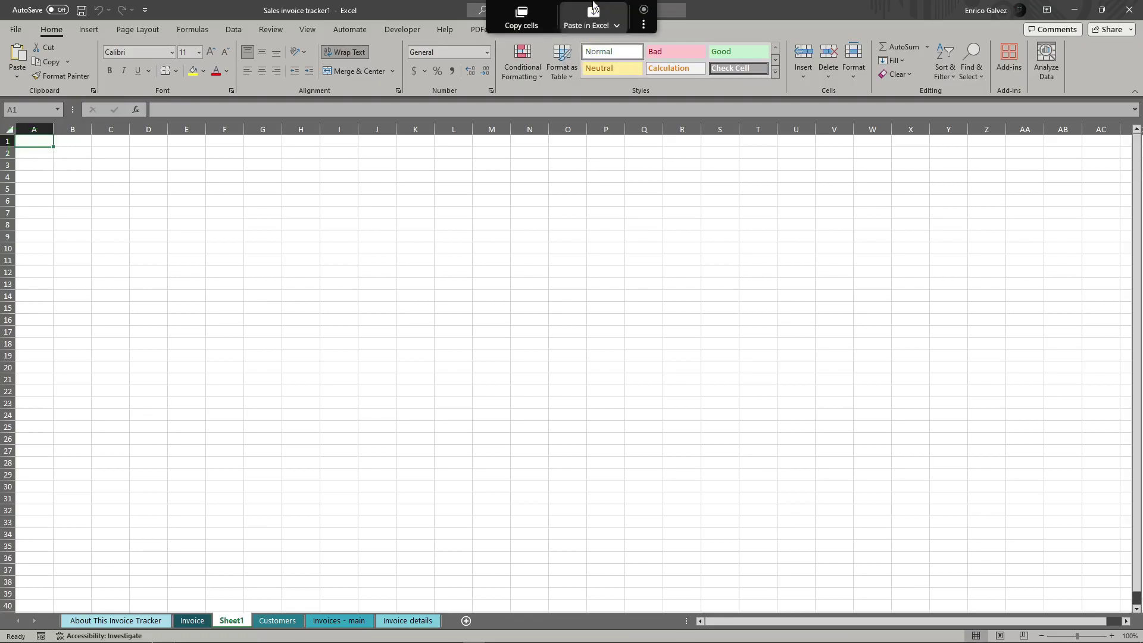
# Step: Paste the captured invoice into Sheet1 and widen columns I and B to fit dates and descriptions
pyautogui.click(593, 8)
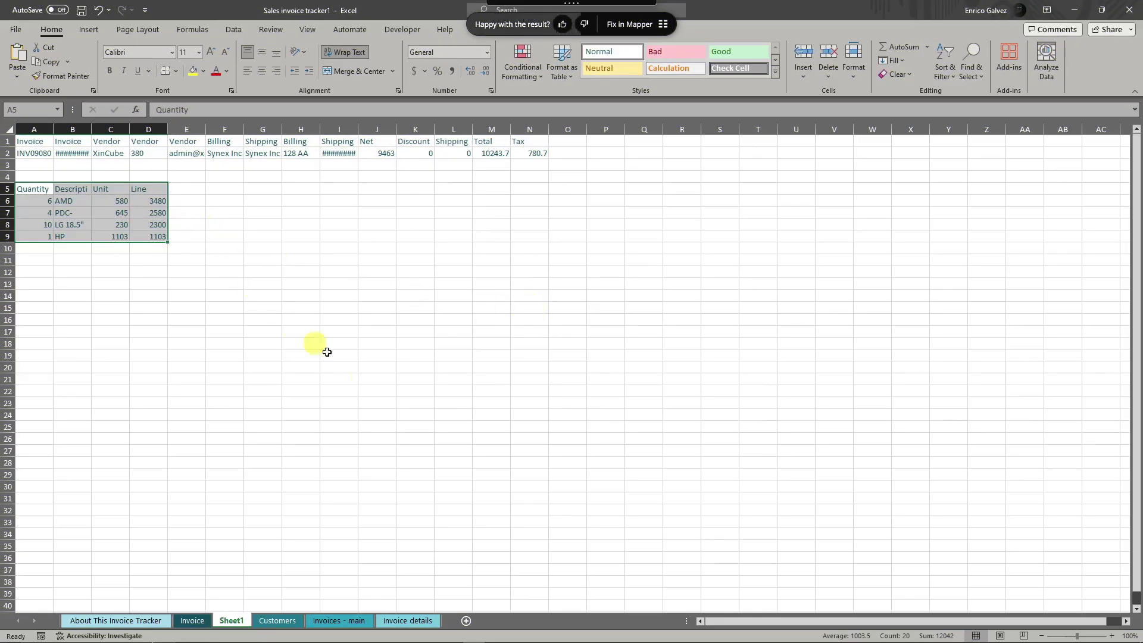
pyautogui.moveTo(358, 132); pyautogui.dragTo(422, 134)
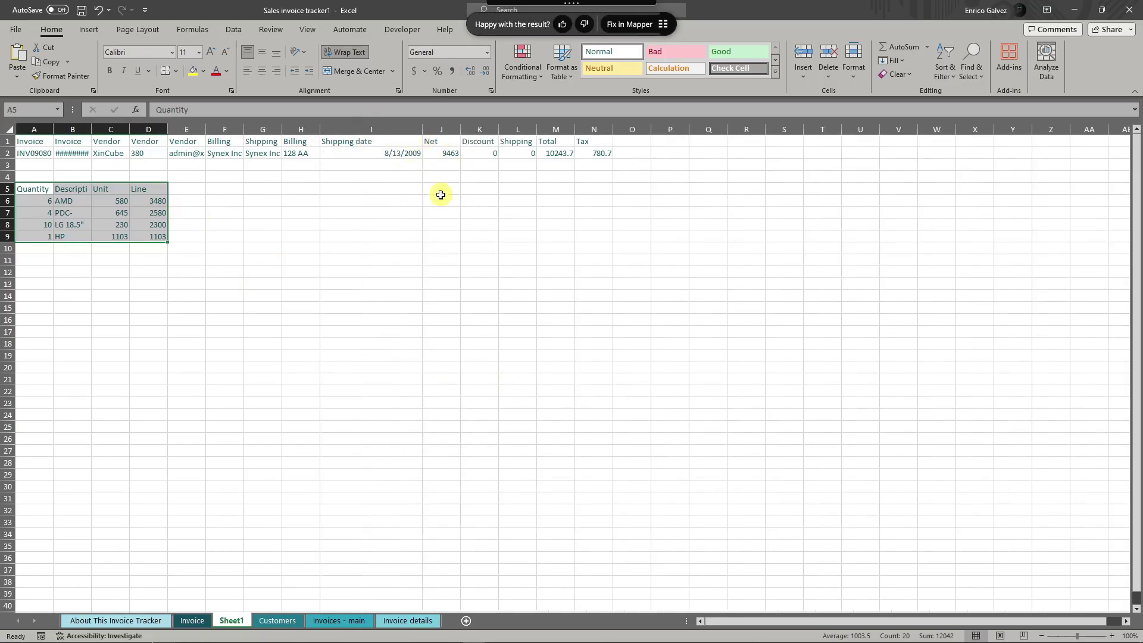
pyautogui.keyDown('ctrl'); pyautogui.scroll(1, 91, 206); pyautogui.keyUp('ctrl')
pyautogui.moveTo(108, 130); pyautogui.dragTo(184, 128)
pyautogui.click(338, 238)
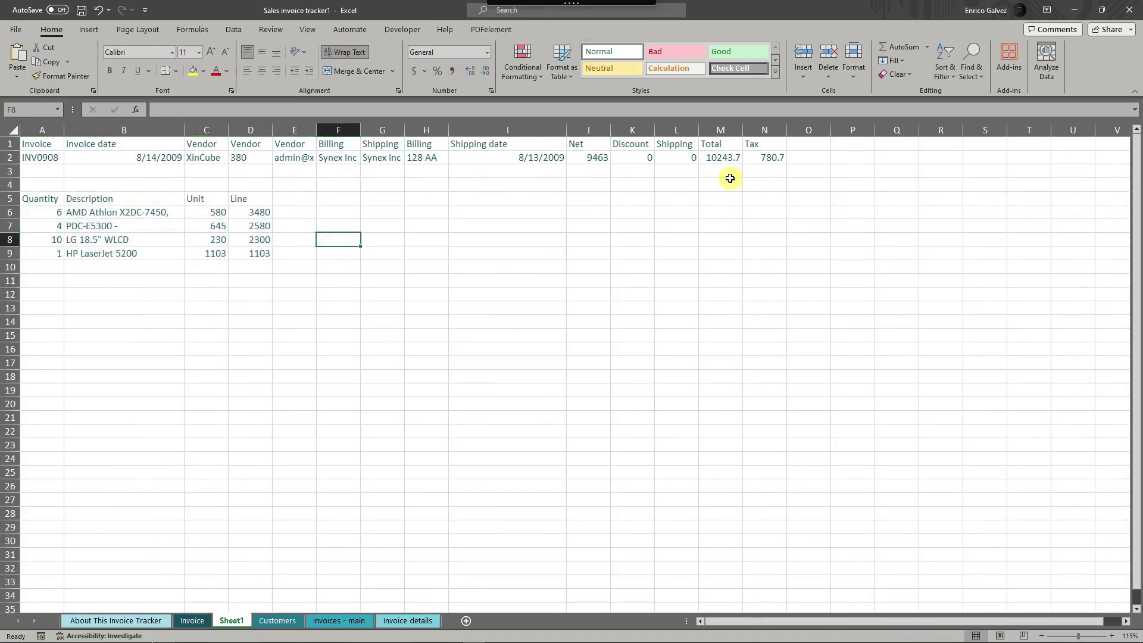
pyautogui.click(765, 158)
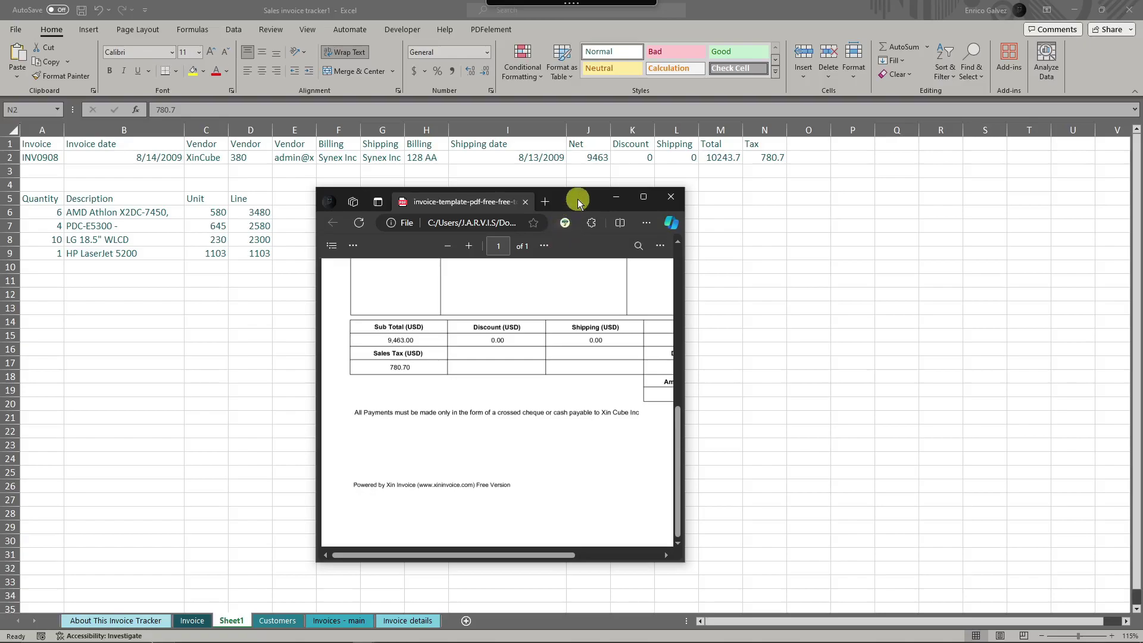
# Step: Place the invoice window over the spreadsheet and scroll through the pasted data
pyautogui.moveTo(582, 199); pyautogui.dragTo(571, 189)
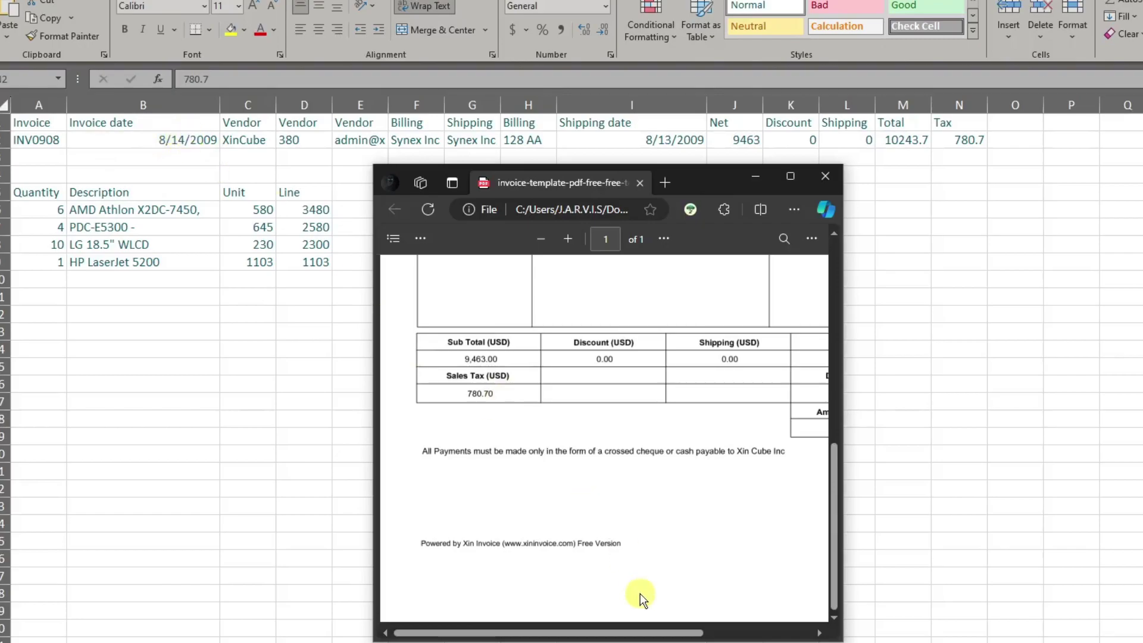
pyautogui.scroll(4, 634, 510)
pyautogui.scroll(1, 636, 510)
pyautogui.hscroll(2, 648, 627)
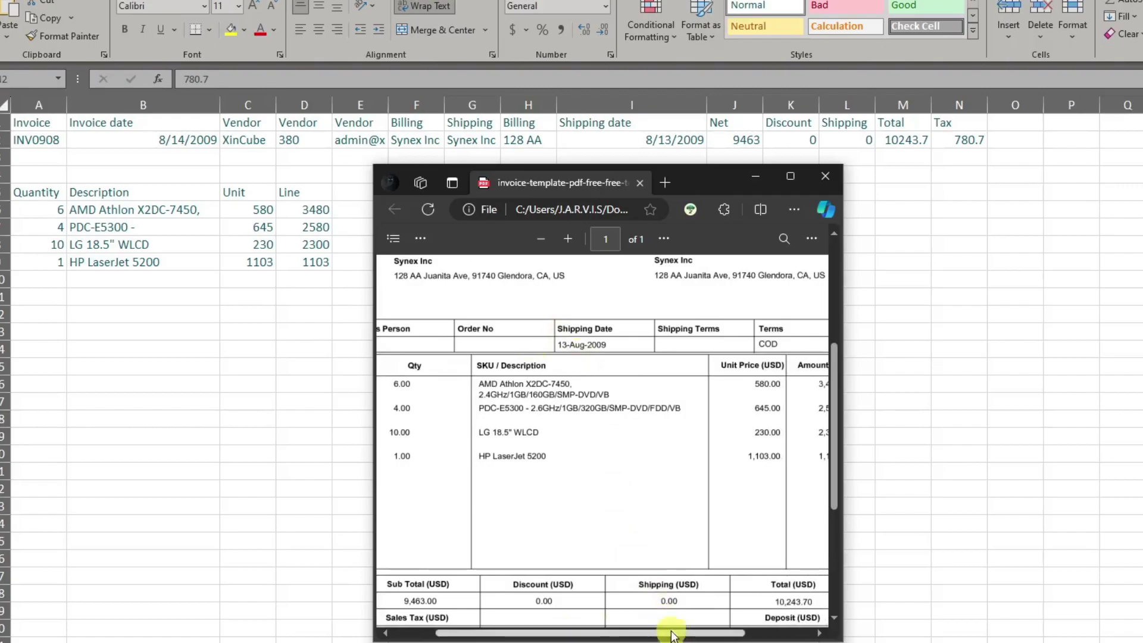
pyautogui.moveTo(684, 633); pyautogui.dragTo(736, 632)
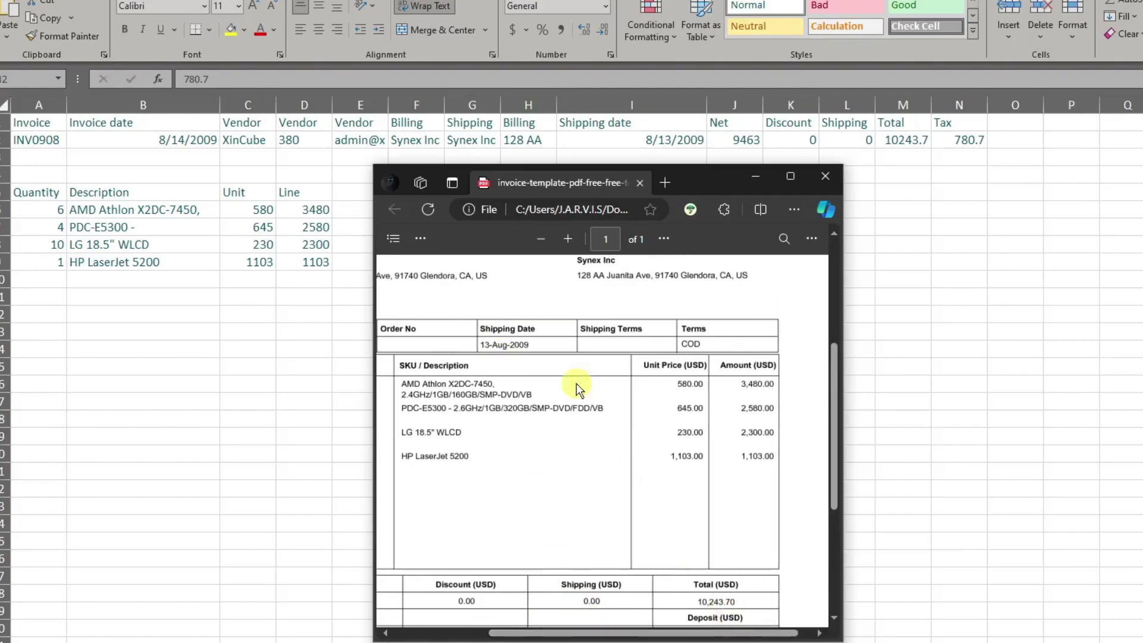
pyautogui.scroll(-3, 561, 436)
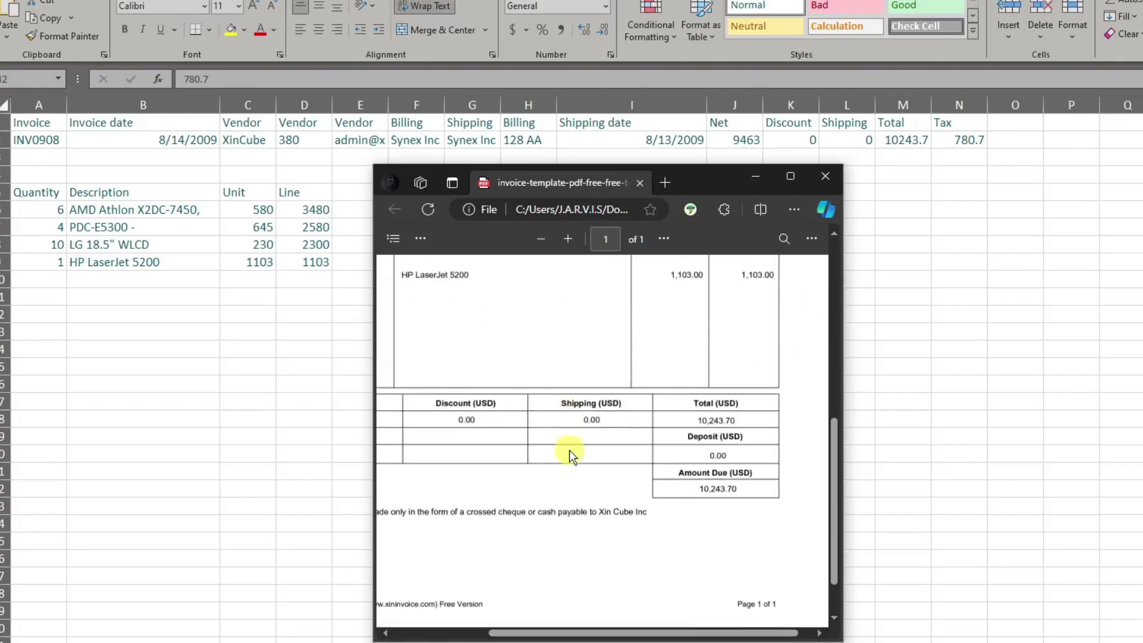
pyautogui.scroll(5, 565, 464)
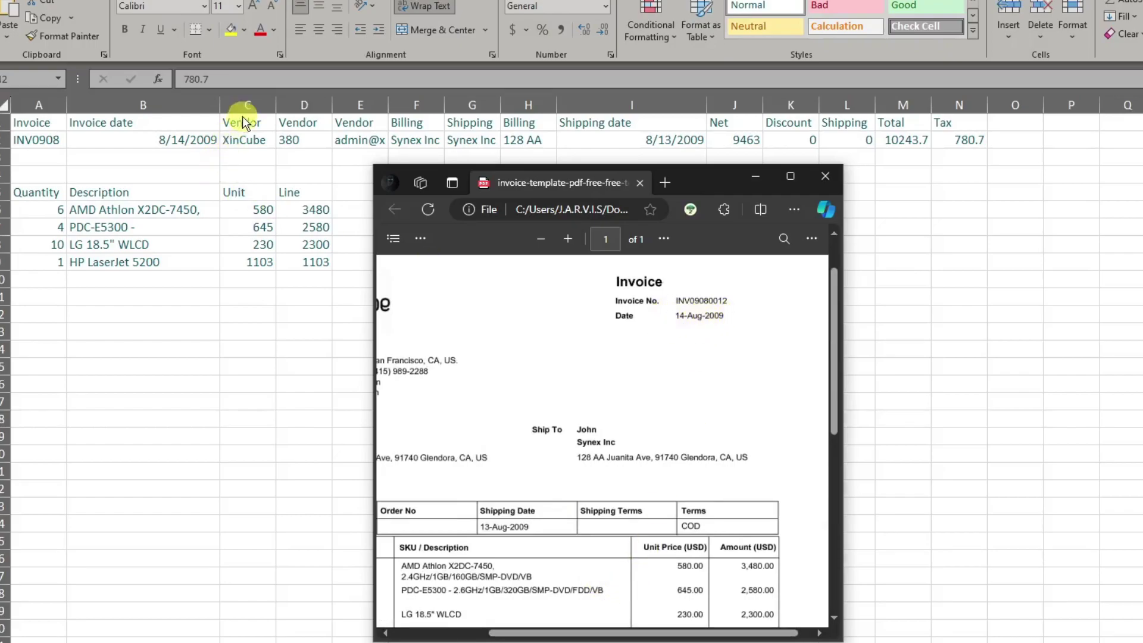
pyautogui.moveTo(646, 632); pyautogui.dragTo(516, 632)
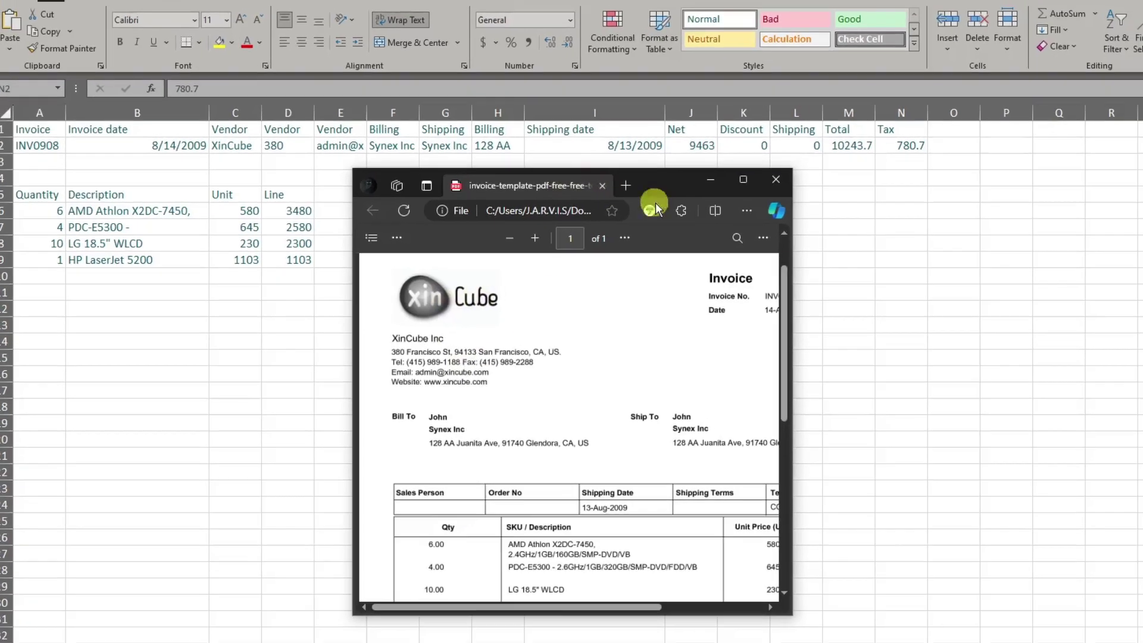
# Step: Shift the invoice window right, then back left, comparing it with the sheet
pyautogui.moveTo(713, 189); pyautogui.dragTo(906, 259)
pyautogui.moveTo(724, 252); pyautogui.dragTo(764, 268)
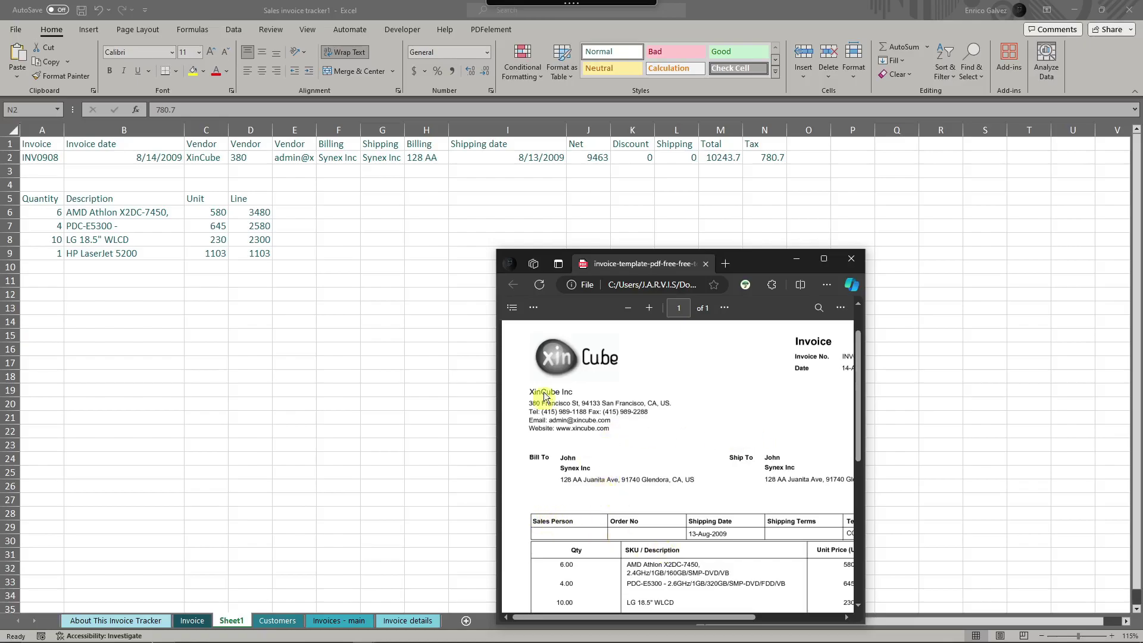
pyautogui.moveTo(762, 268); pyautogui.dragTo(737, 191)
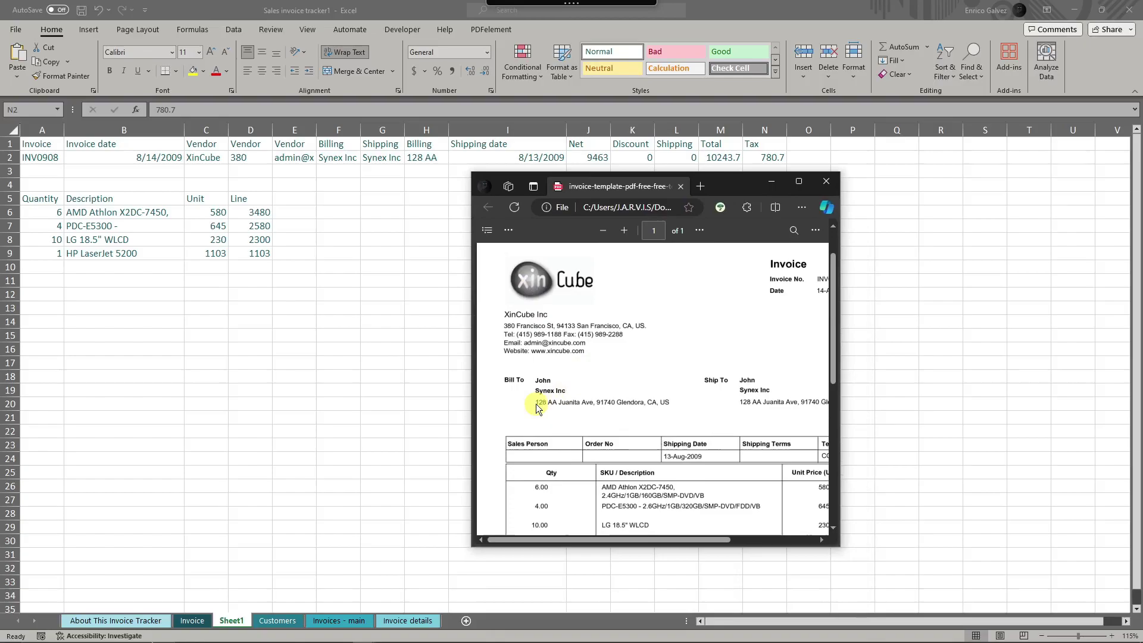
pyautogui.scroll(-2, 535, 403)
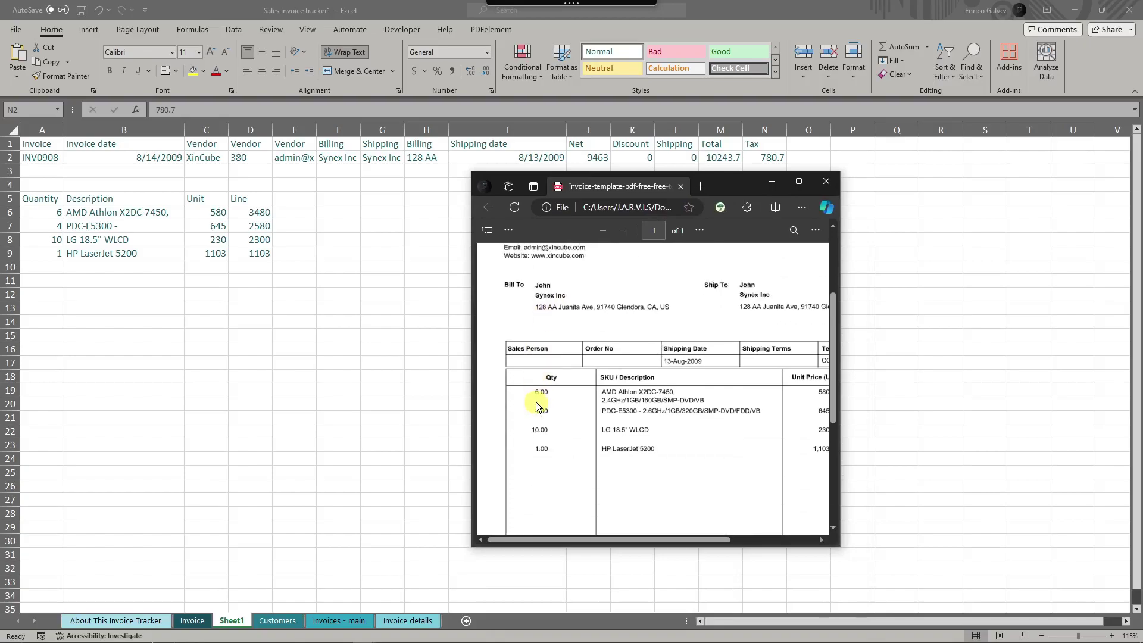
pyautogui.scroll(1, 536, 402)
pyautogui.scroll(2, 536, 402)
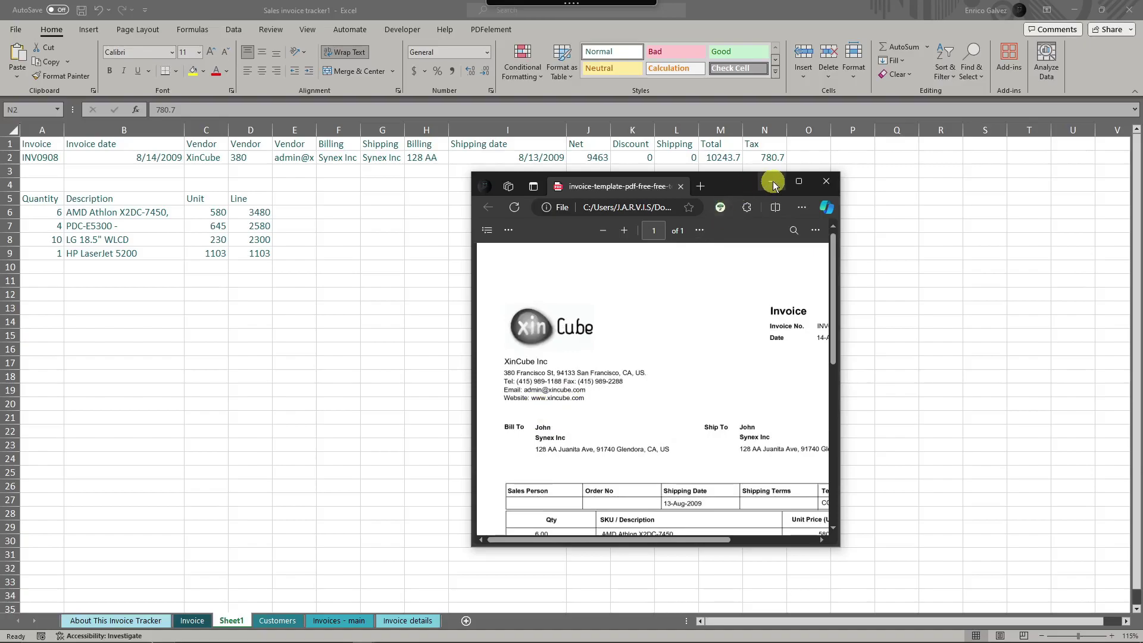
pyautogui.scroll(-2, 676, 392)
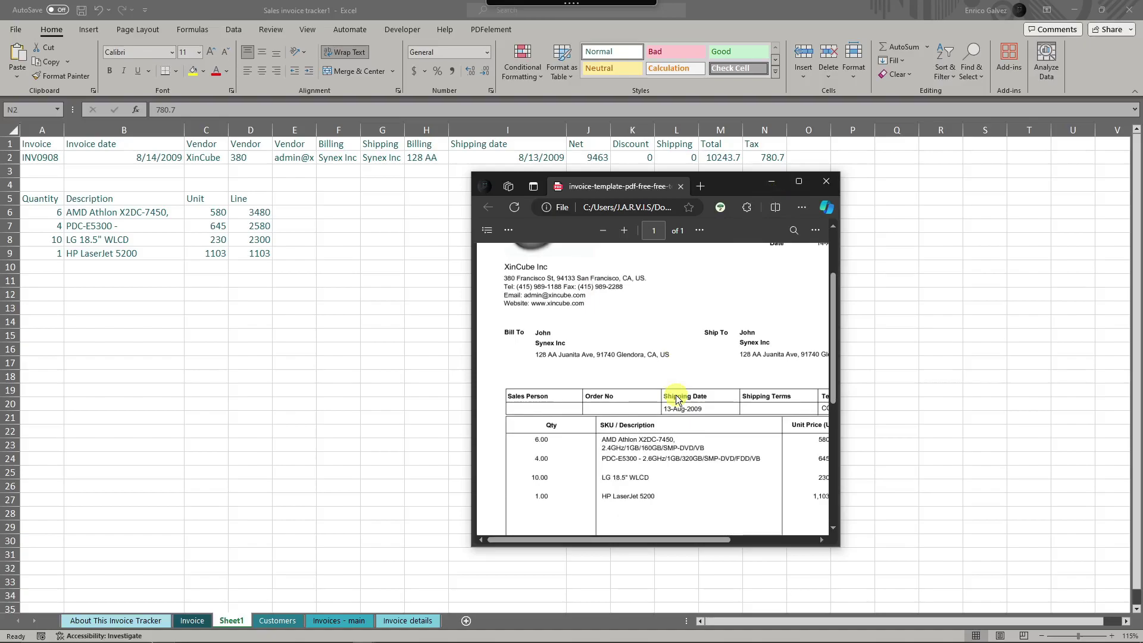
pyautogui.moveTo(732, 185); pyautogui.dragTo(606, 209)
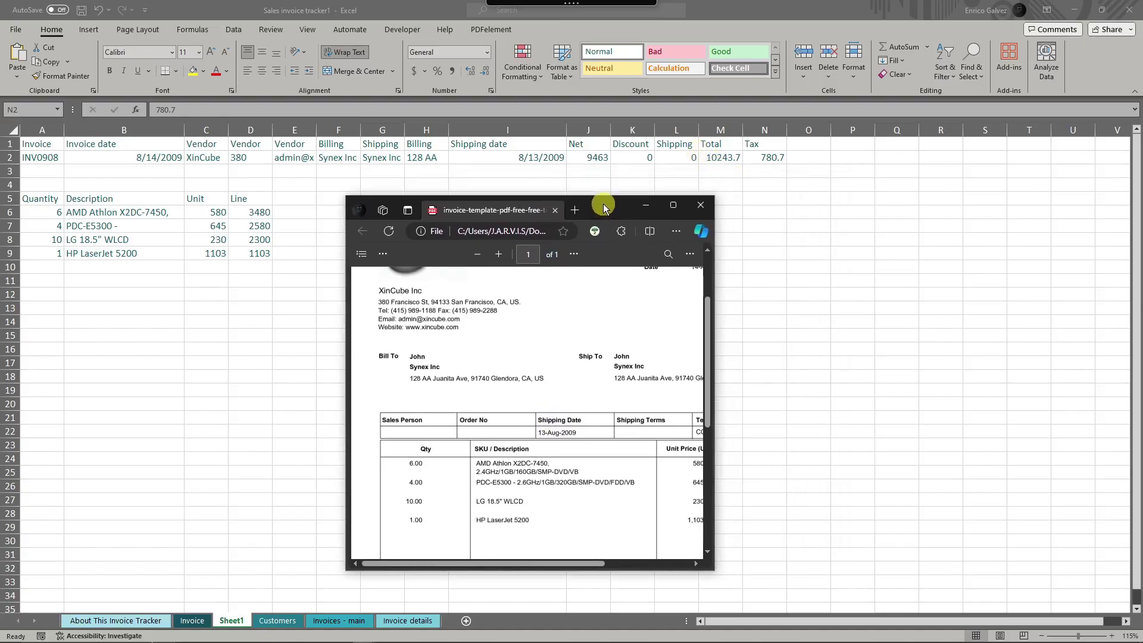
# Step: Minimize the PDF viewer and select A1:J9 to review the pasted invoice data
pyautogui.click(647, 206)
pyautogui.click(340, 240)
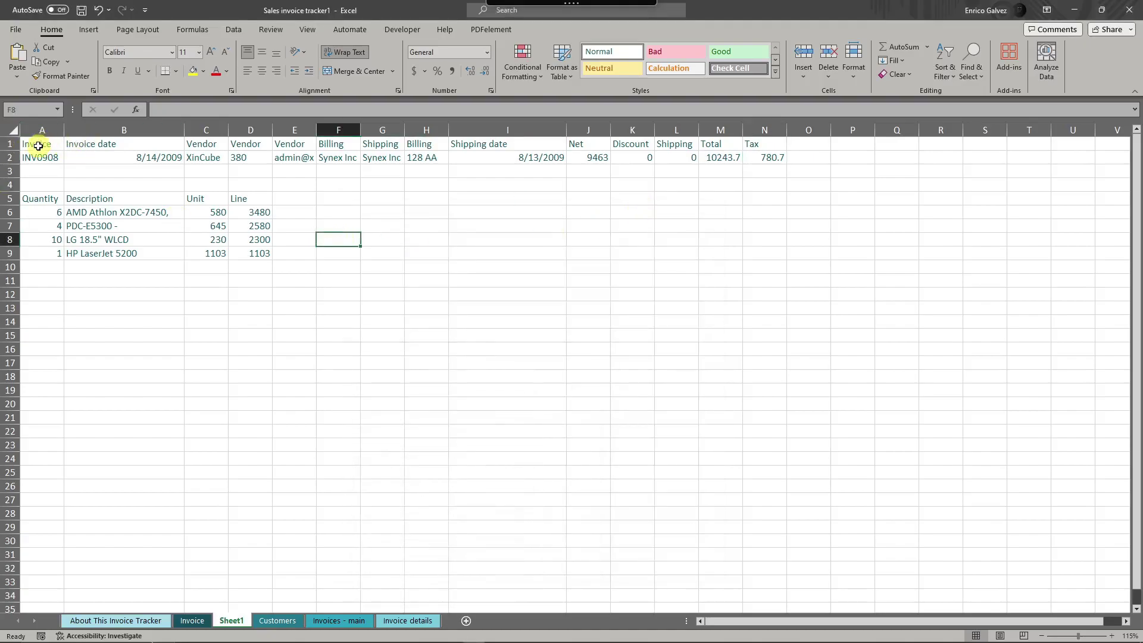
pyautogui.moveTo(41, 144); pyautogui.dragTo(712, 263)
pyautogui.click(649, 293)
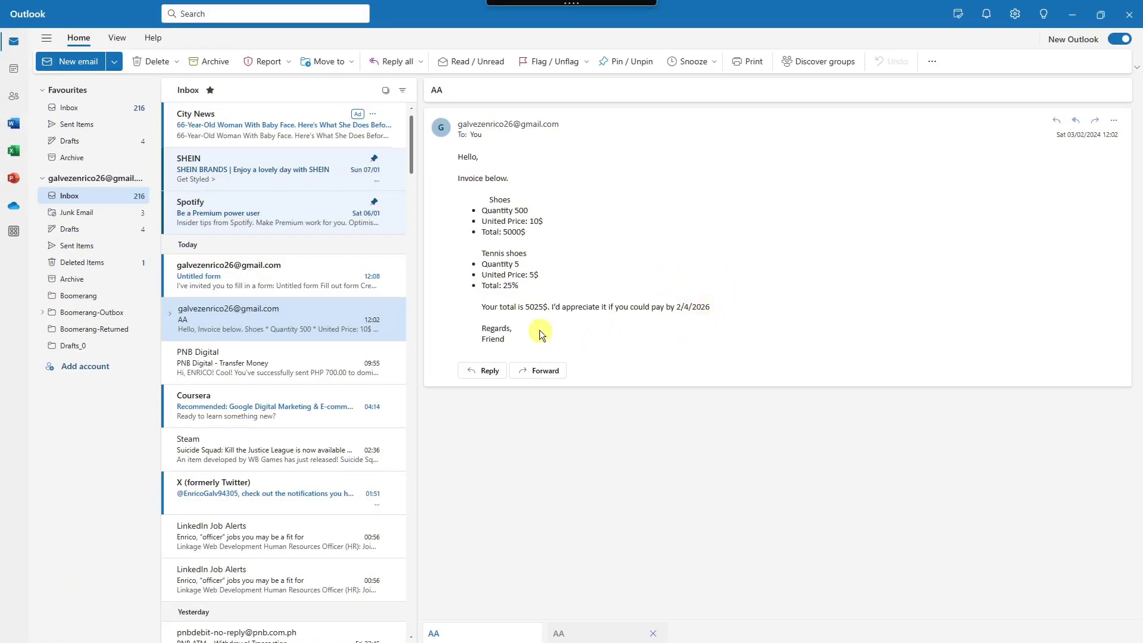
# Step: Choose Clipboard AI's Copy region and outline the email message as the capture area
pyautogui.moveTo(539, 329); pyautogui.dragTo(455, 144)
pyautogui.click(615, 224)
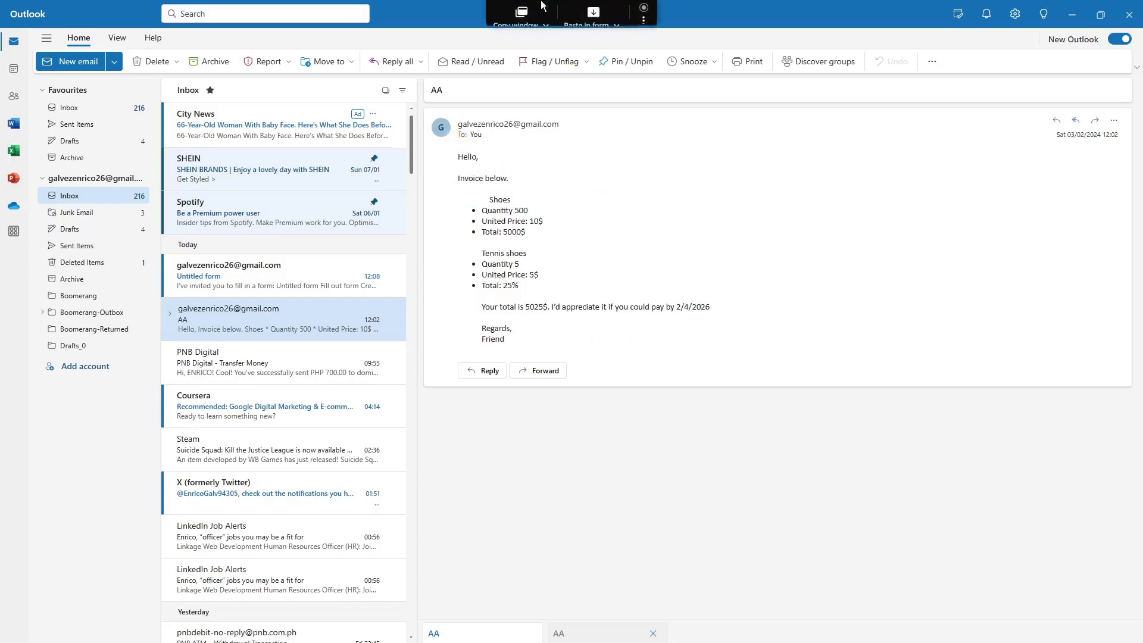
pyautogui.moveTo(538, 16)
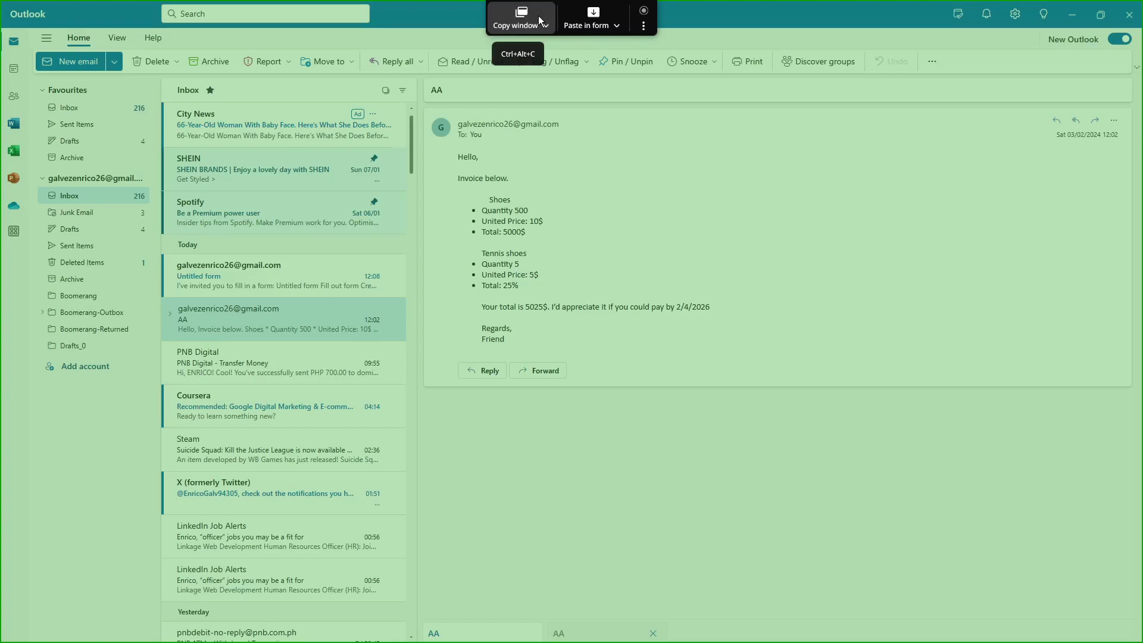
pyautogui.click(538, 16)
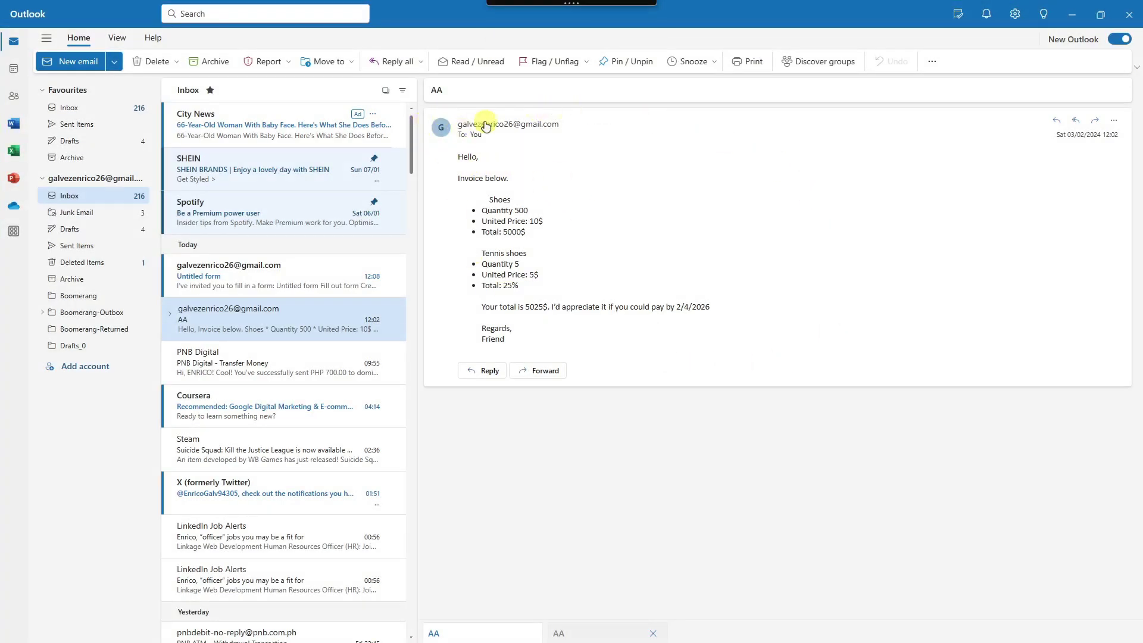
pyautogui.moveTo(561, 5)
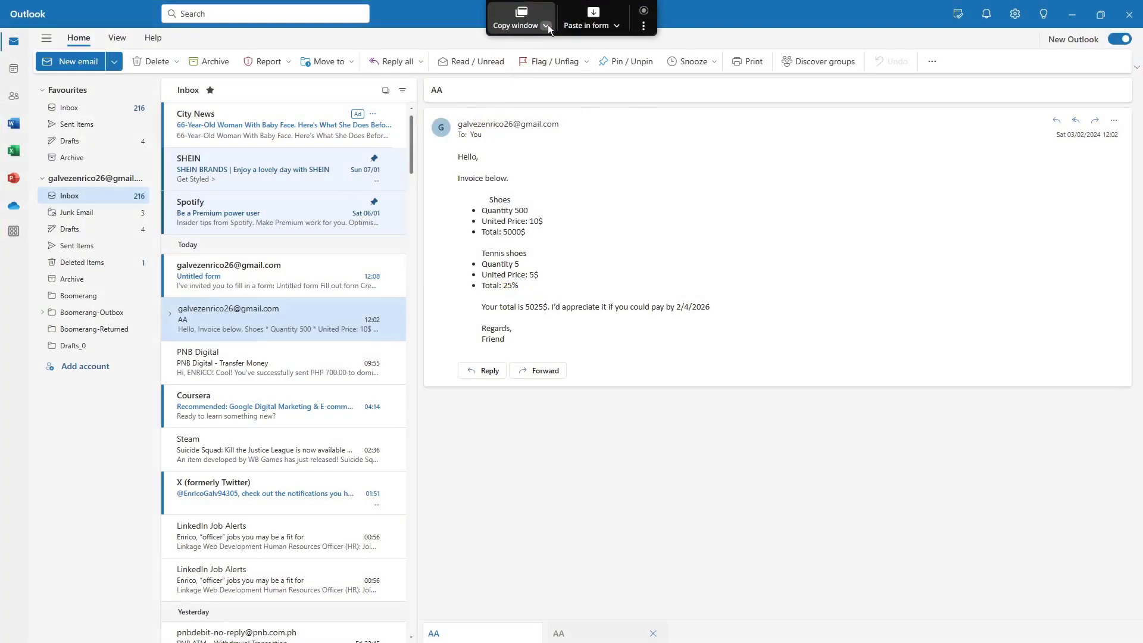
pyautogui.click(546, 26)
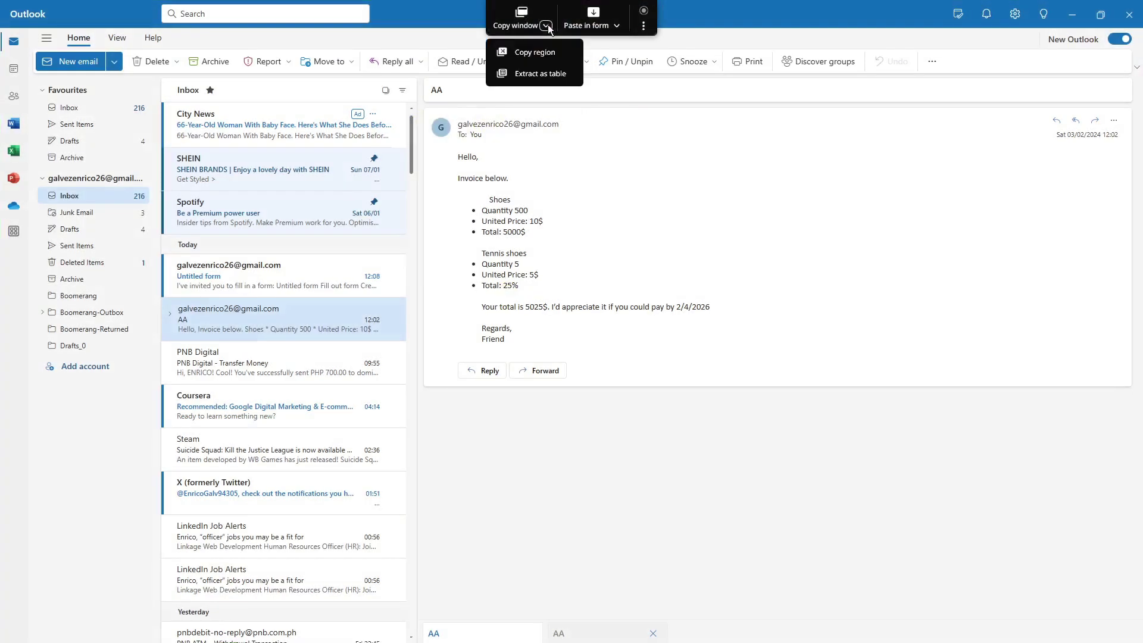
pyautogui.click(535, 53)
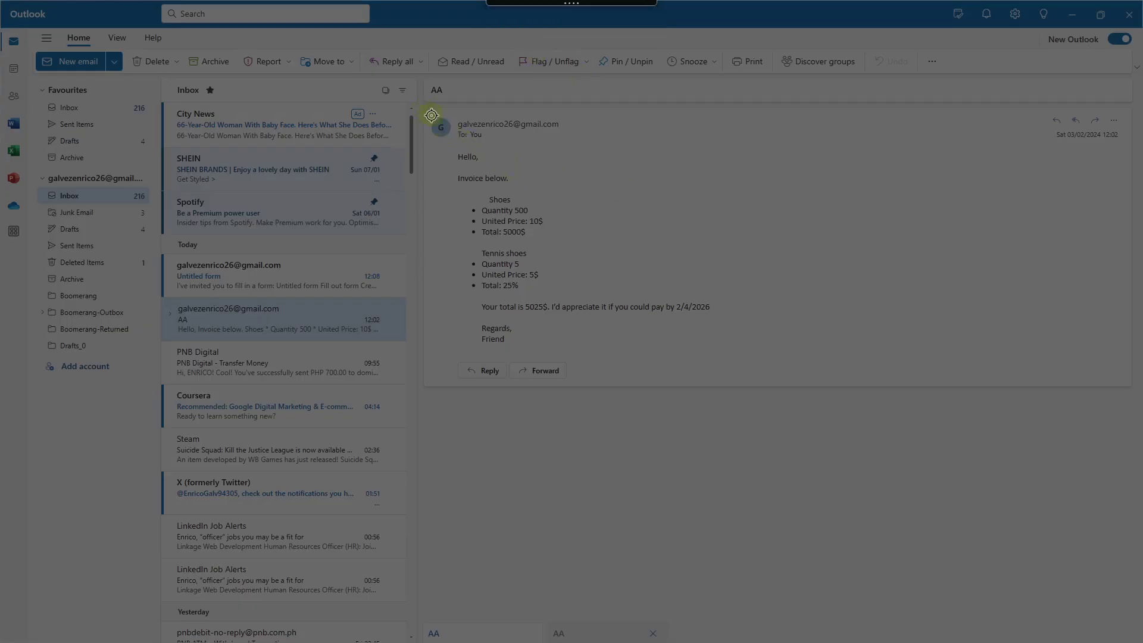
pyautogui.moveTo(431, 115); pyautogui.dragTo(749, 348)
# Step: Recapture the email region from the sender down to below the signature
pyautogui.moveTo(578, 12)
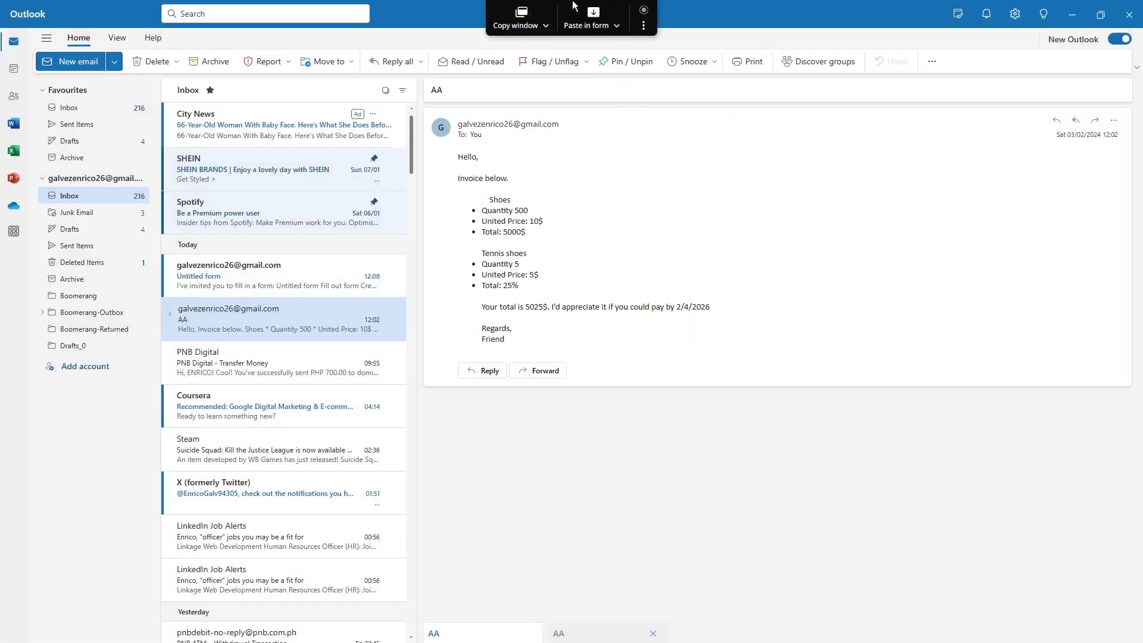
pyautogui.click(524, 18)
pyautogui.click(541, 49)
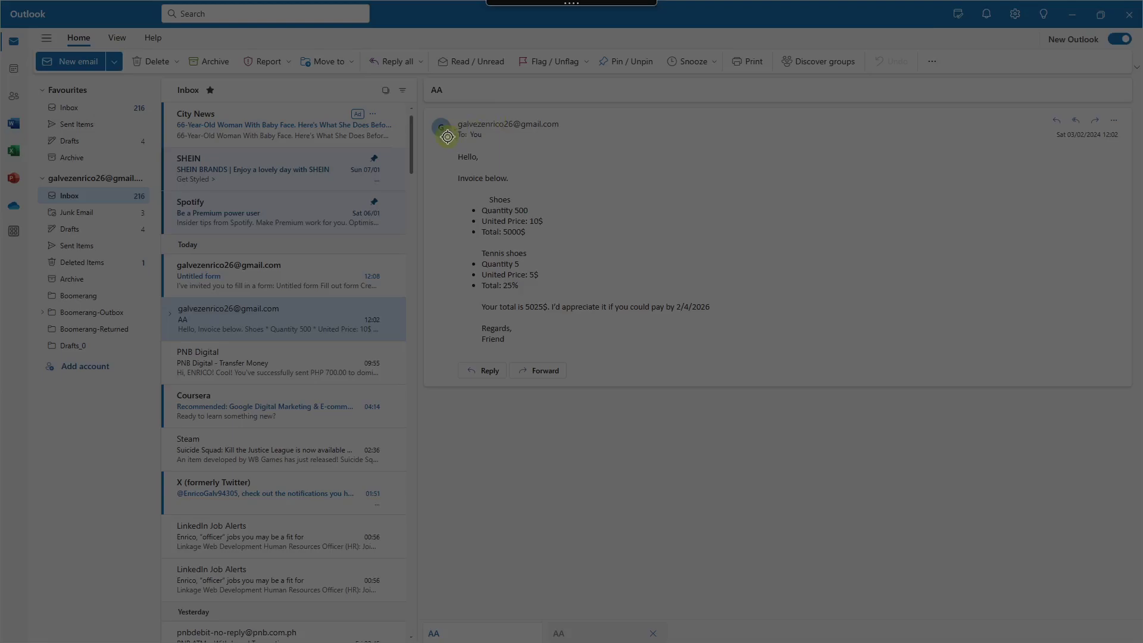
pyautogui.moveTo(438, 149); pyautogui.dragTo(742, 351)
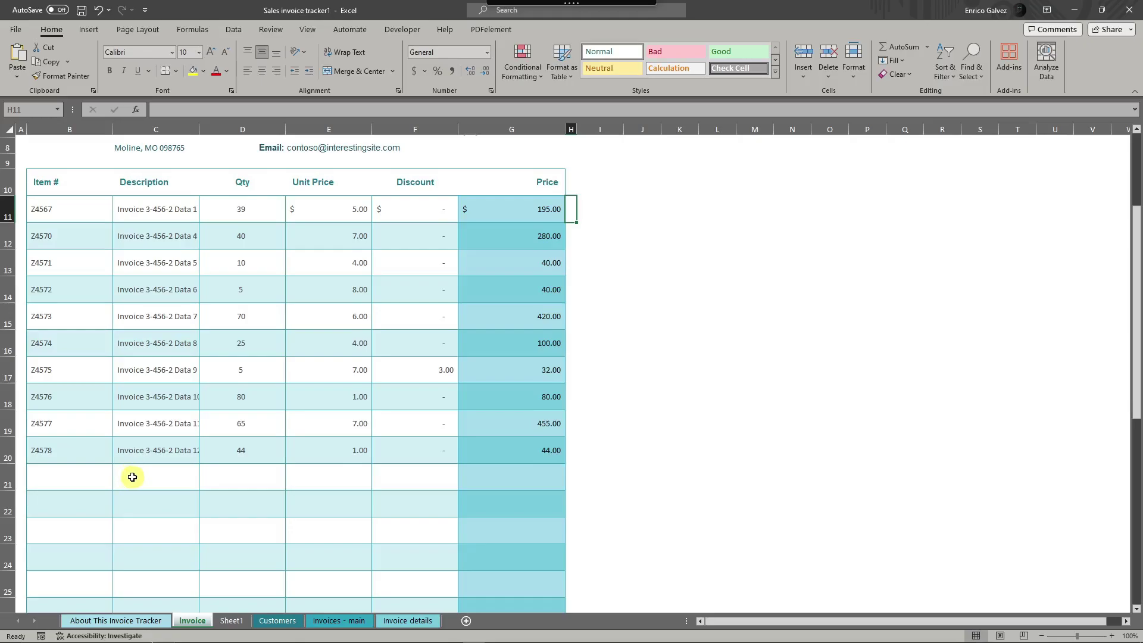
# Step: Inspect the Qty and Price cell formulas in the Invoice item table
pyautogui.click(243, 212)
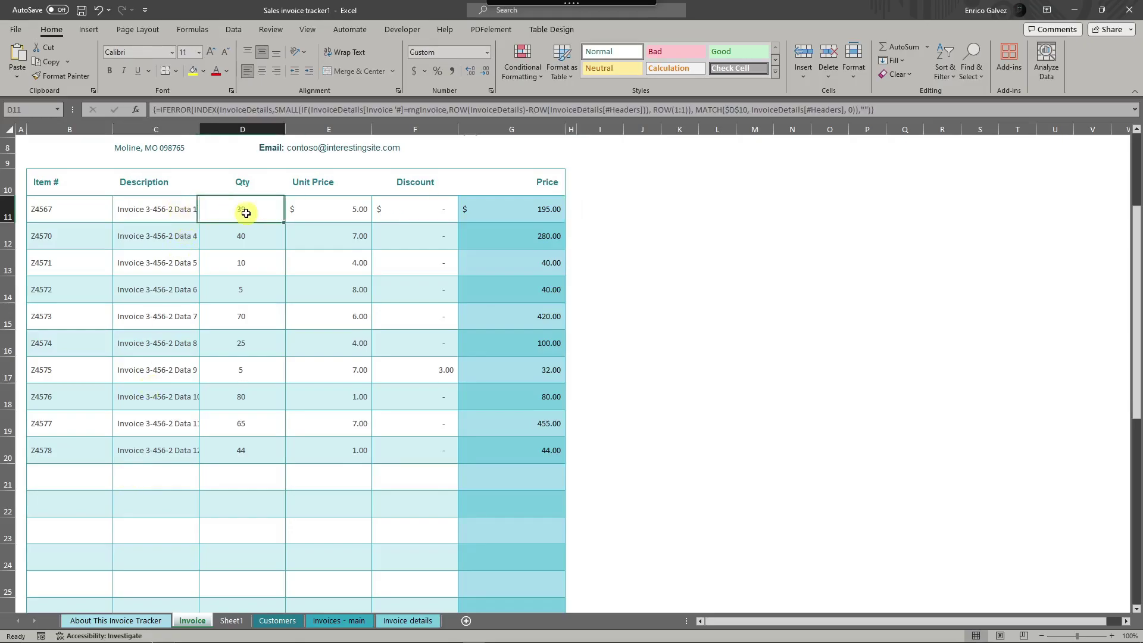
pyautogui.click(500, 212)
pyautogui.click(488, 401)
pyautogui.click(491, 441)
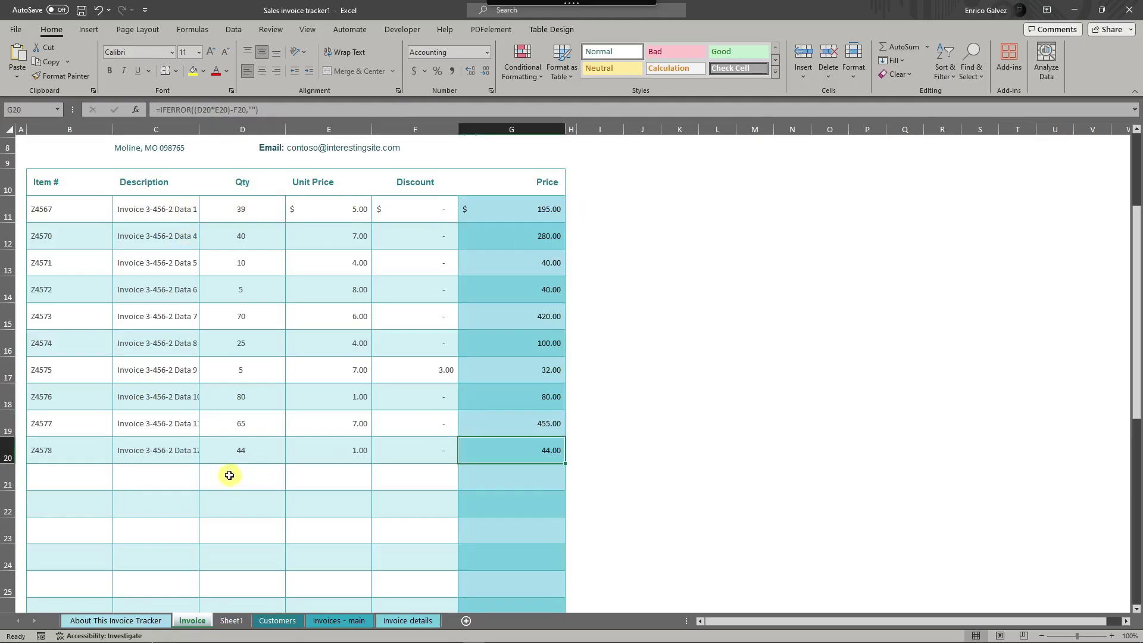
# Step: Paste the email's invoice line into row 21 starting at B21 and check it
pyautogui.click(69, 478)
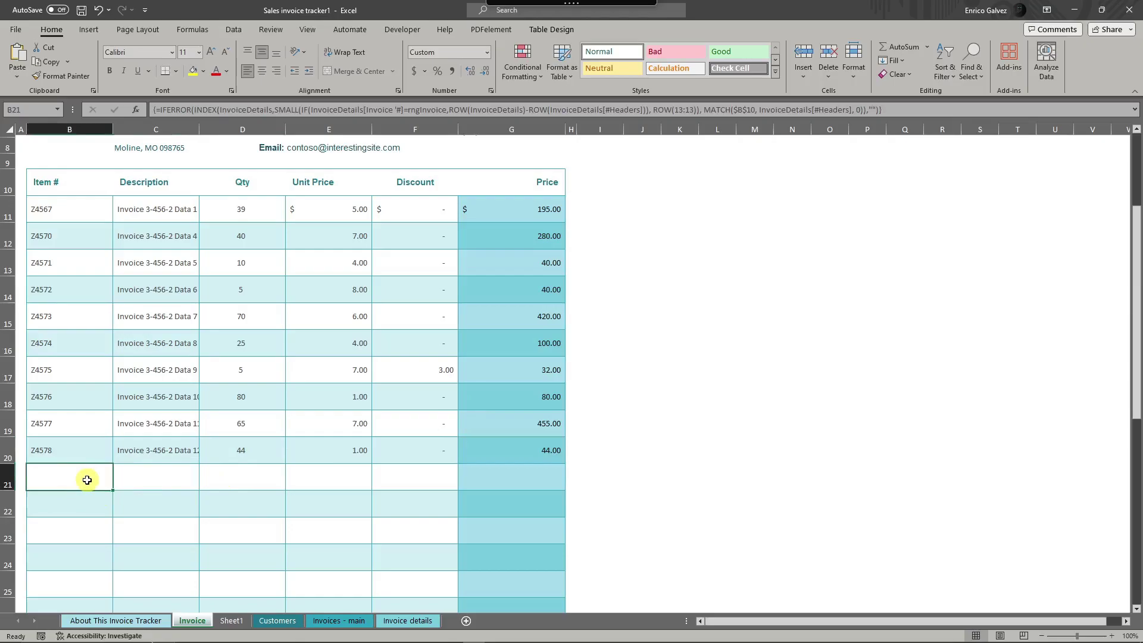
pyautogui.moveTo(593, 12)
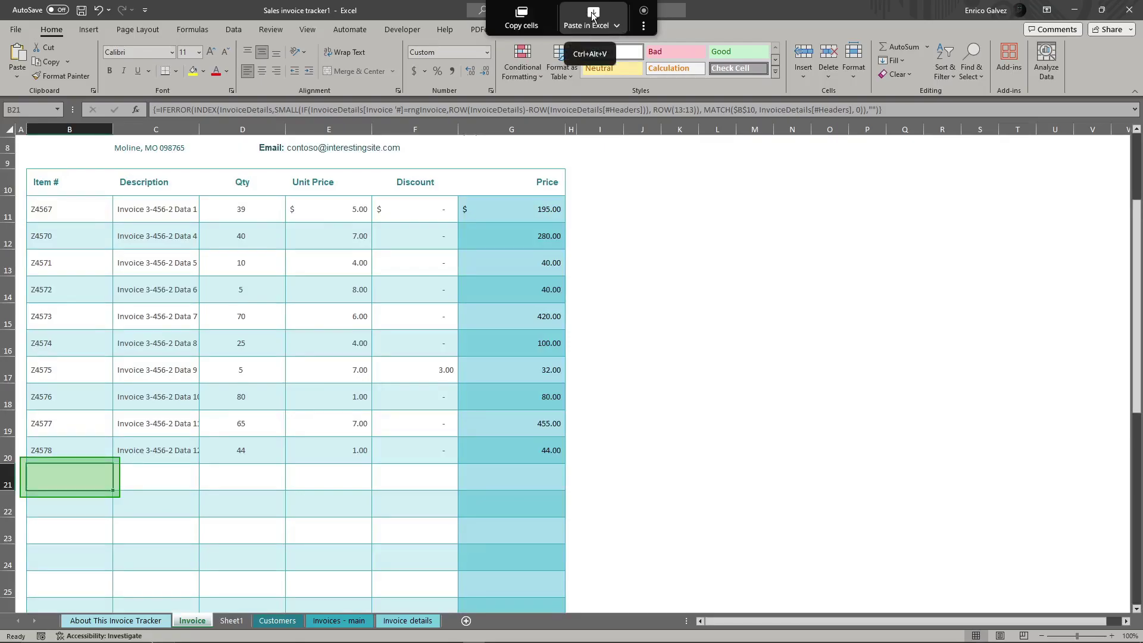
pyautogui.click(592, 16)
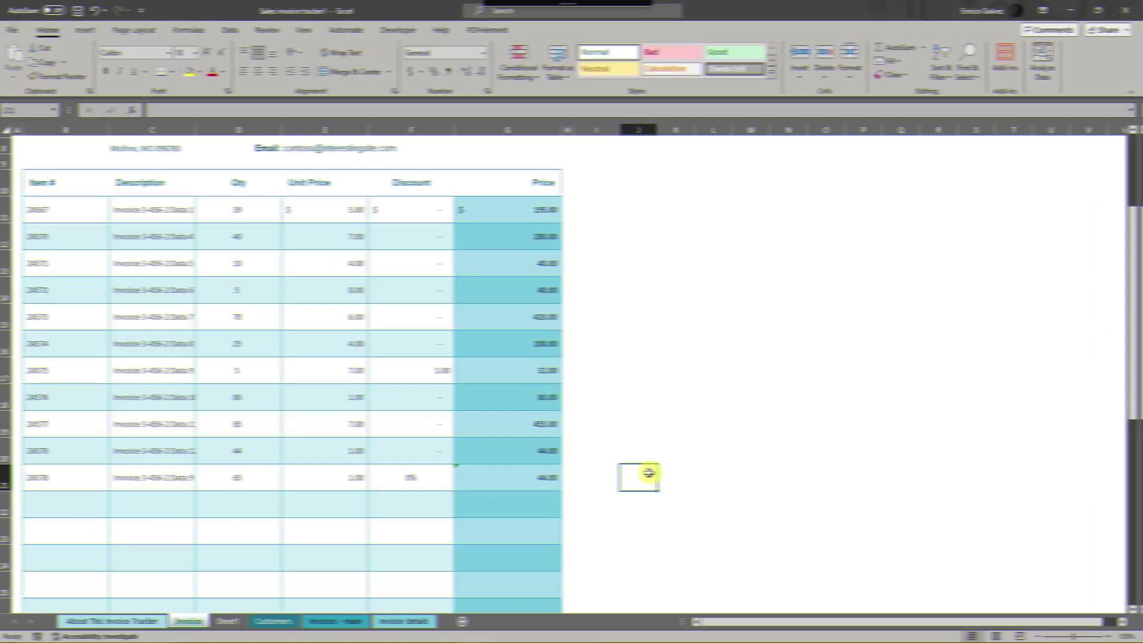
pyautogui.click(7, 478)
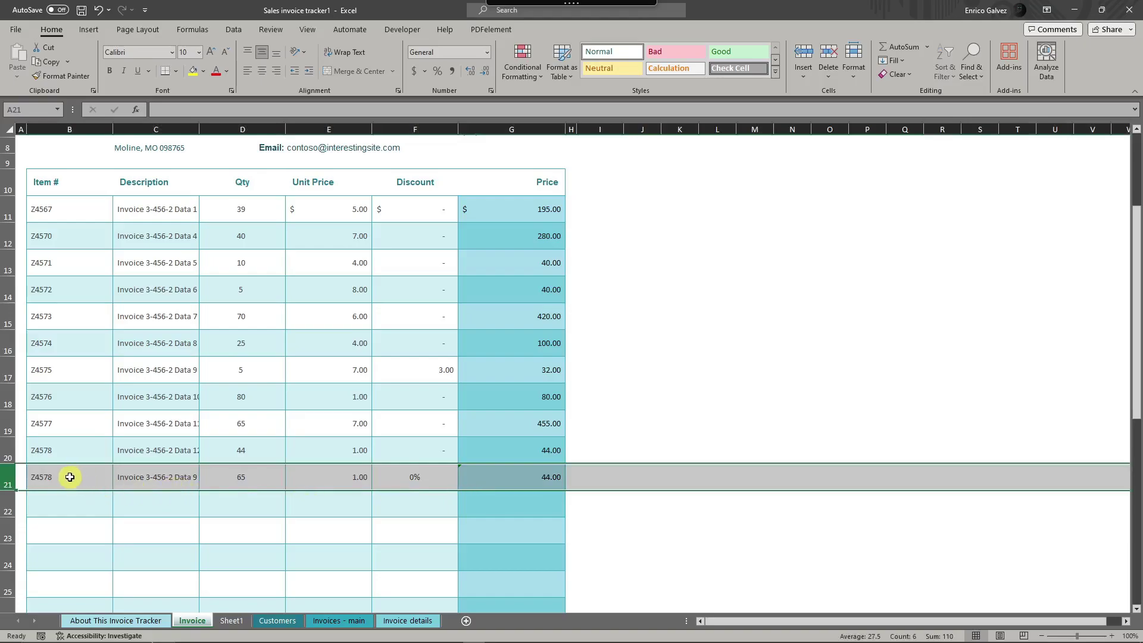
pyautogui.moveTo(71, 476); pyautogui.dragTo(544, 477)
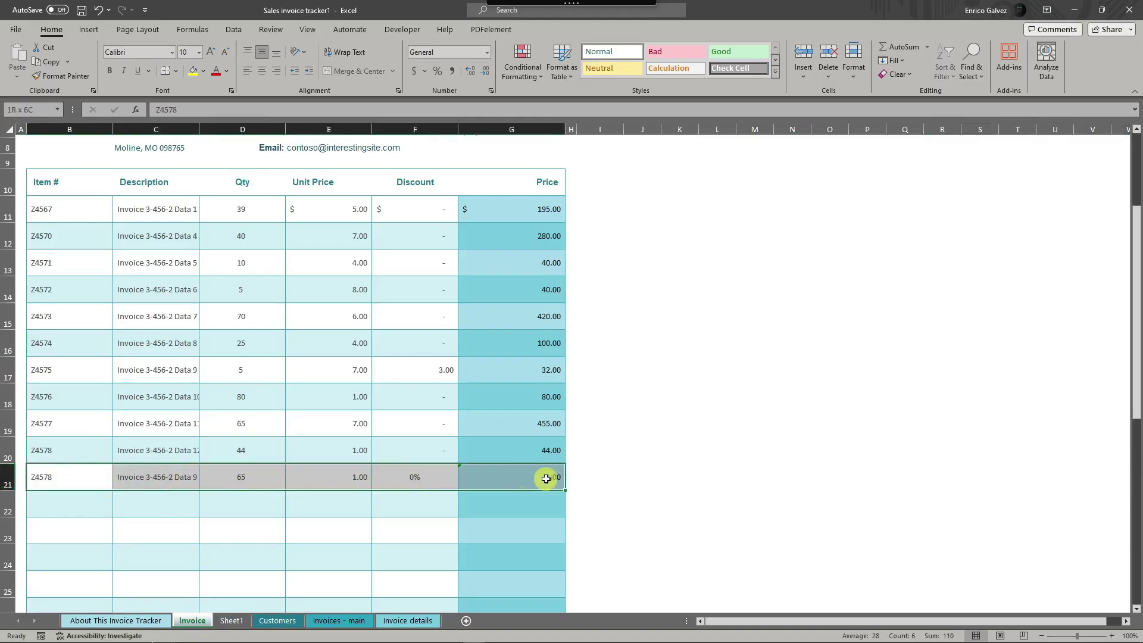
pyautogui.click(228, 528)
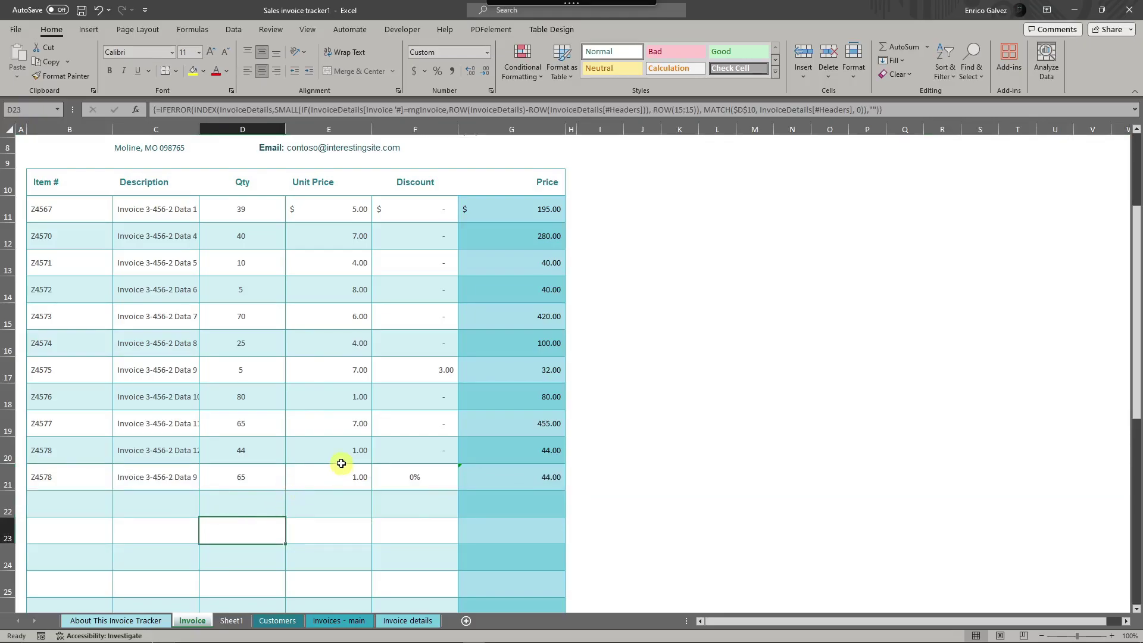
# Step: Review the formulas in C20, E19 and C18 without changing them
pyautogui.doubleClick(183, 447)
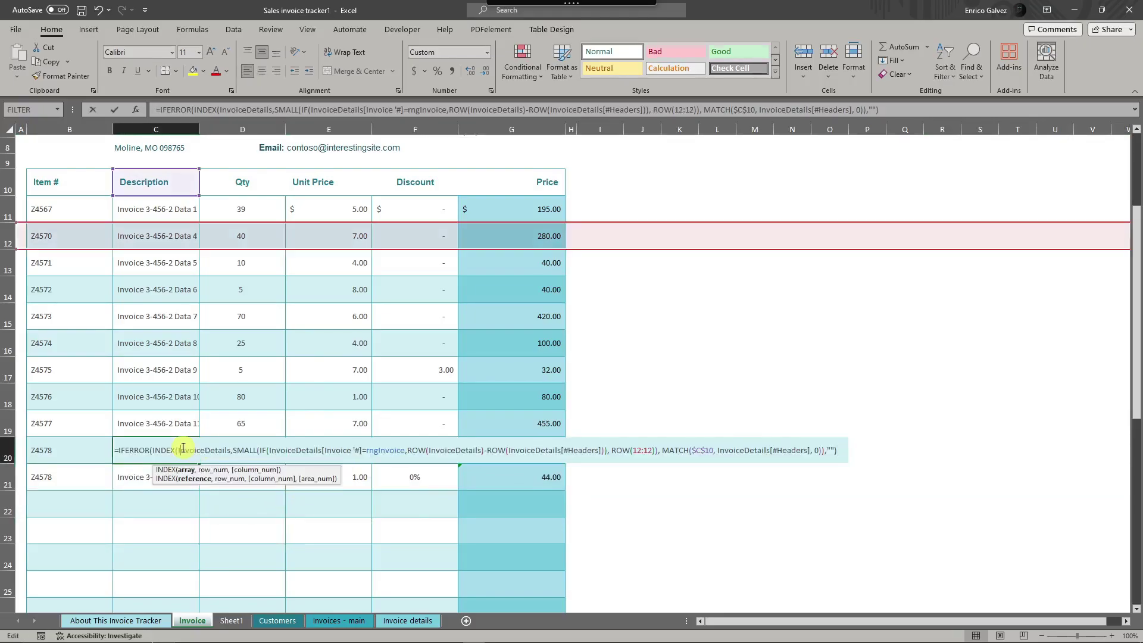
pyautogui.click(332, 424)
pyautogui.doubleClick(331, 424)
pyautogui.doubleClick(172, 397)
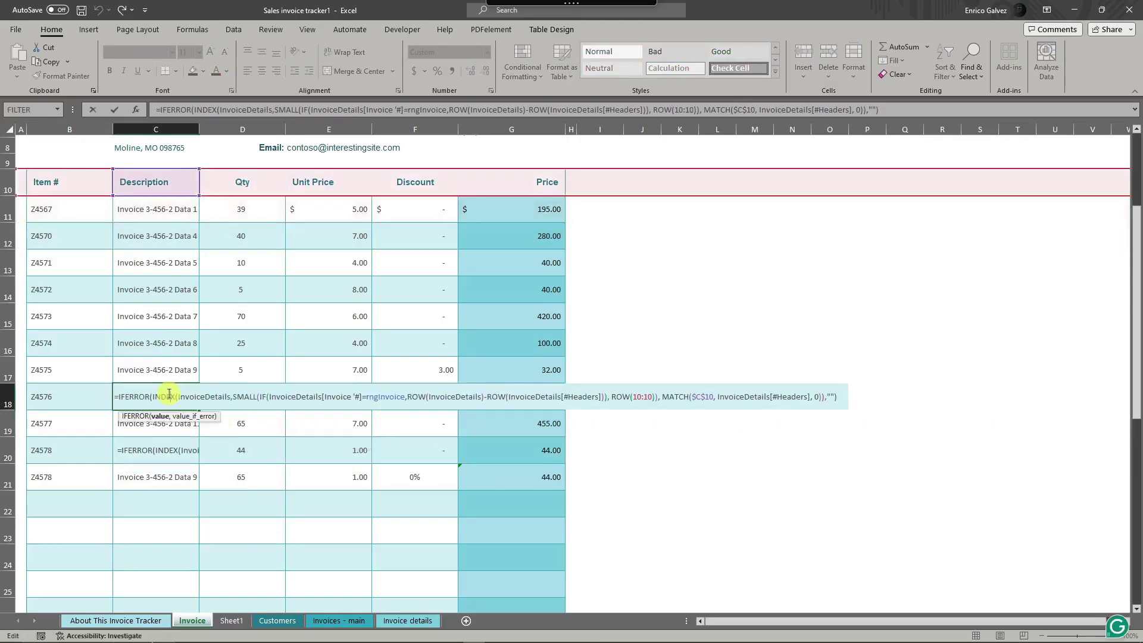
pyautogui.click(255, 480)
pyautogui.click(326, 518)
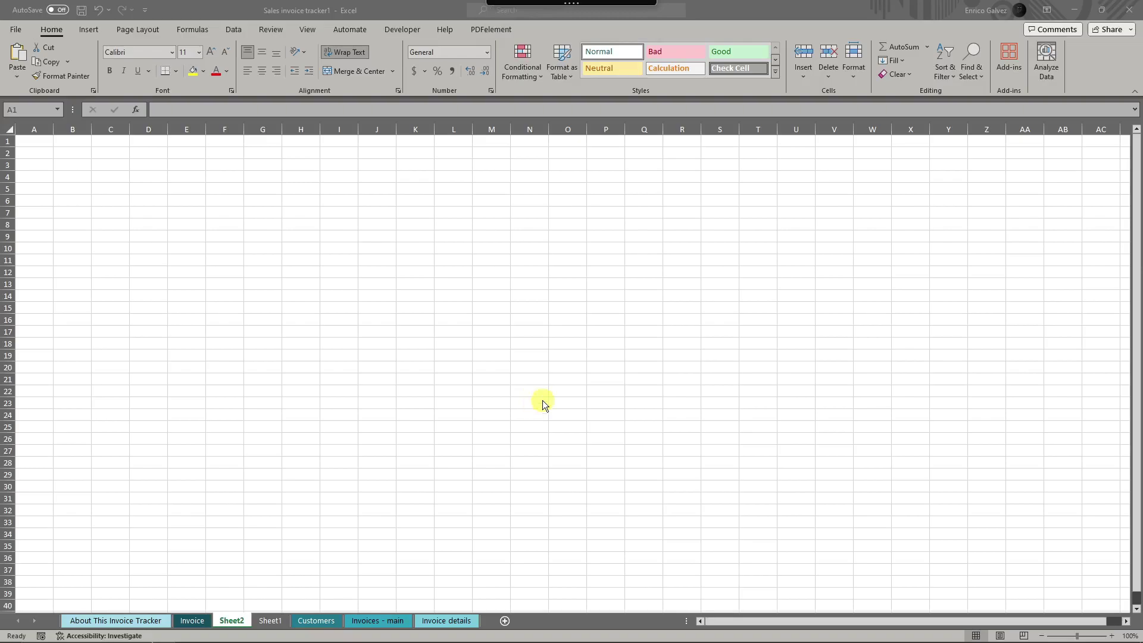
# Step: Select A1 on Sheet2 and choose Clipboard AI's Paste with mapper
pyautogui.click(45, 142)
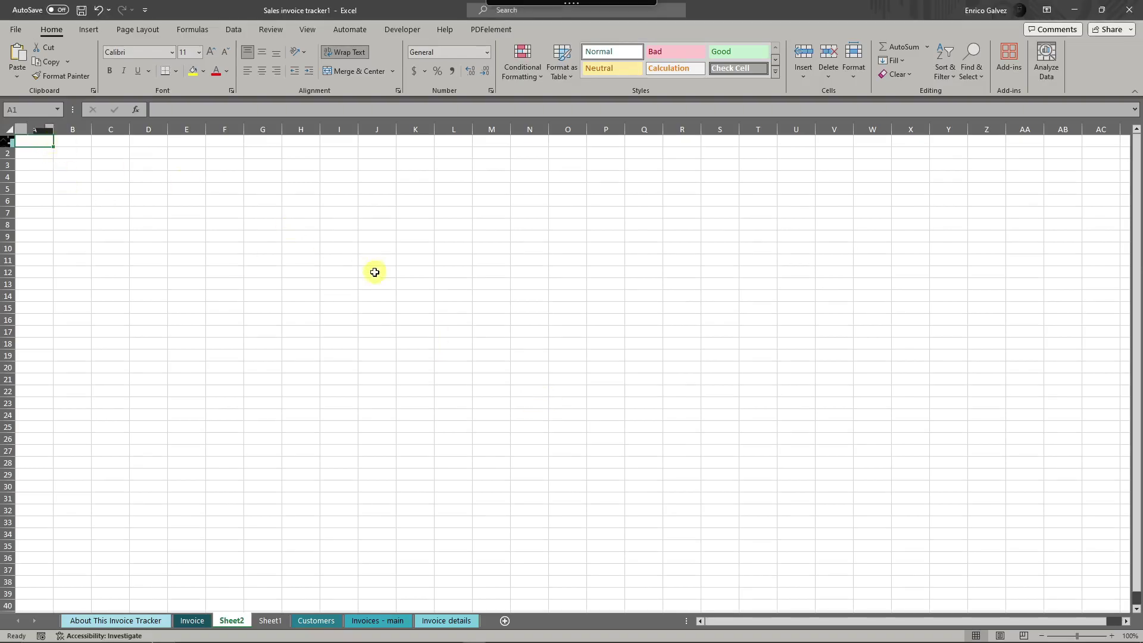
pyautogui.click(77, 165)
pyautogui.click(48, 142)
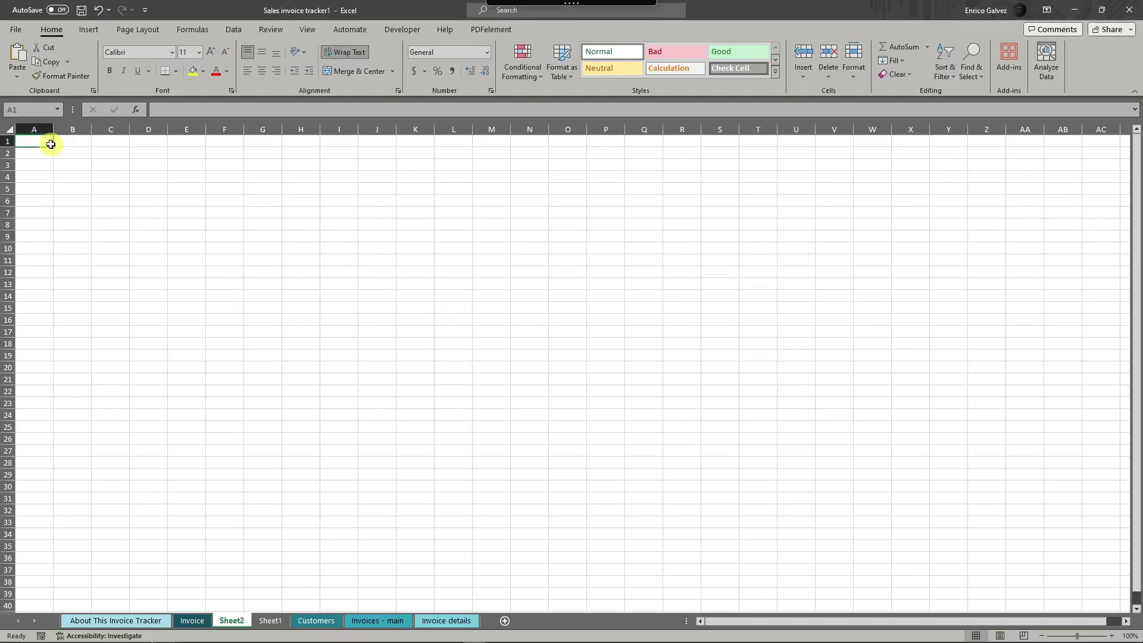
pyautogui.moveTo(586, 7)
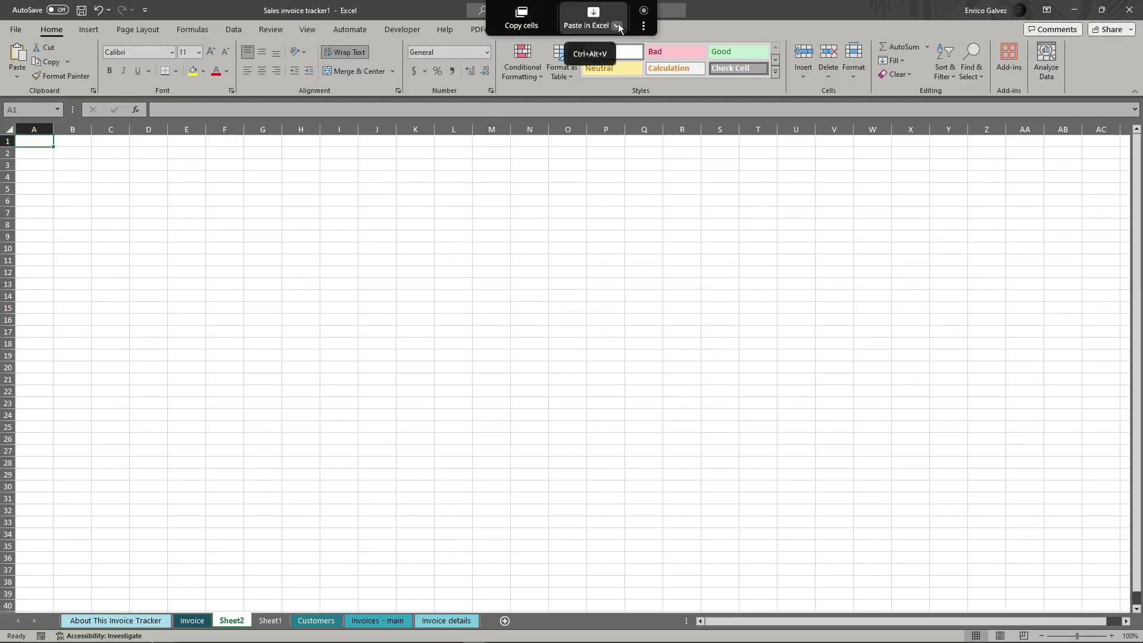
pyautogui.click(619, 24)
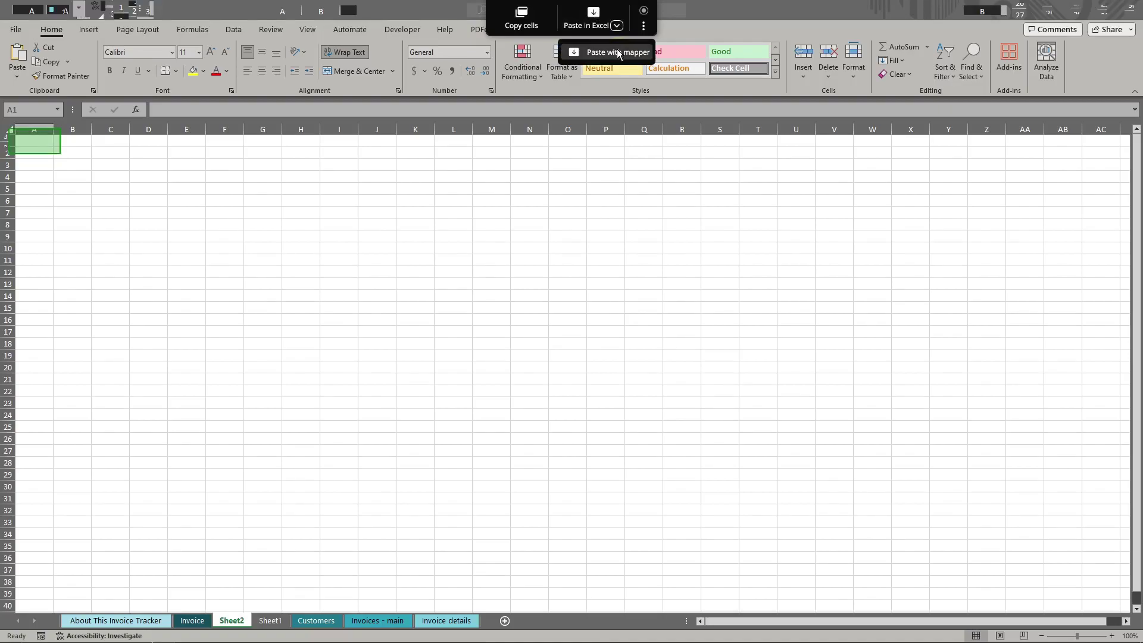
pyautogui.click(616, 49)
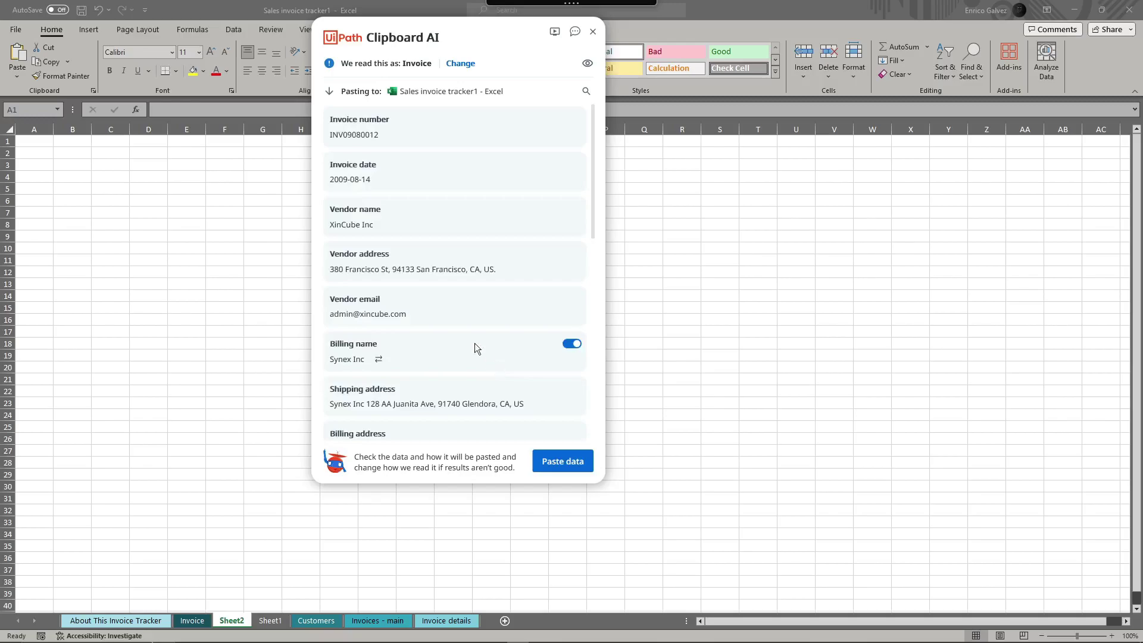
# Step: Reformat the shipping date from MM-DD-YY to DD/MM/YYYY and paste the invoice into Sheet2
pyautogui.scroll(-3, 388, 280)
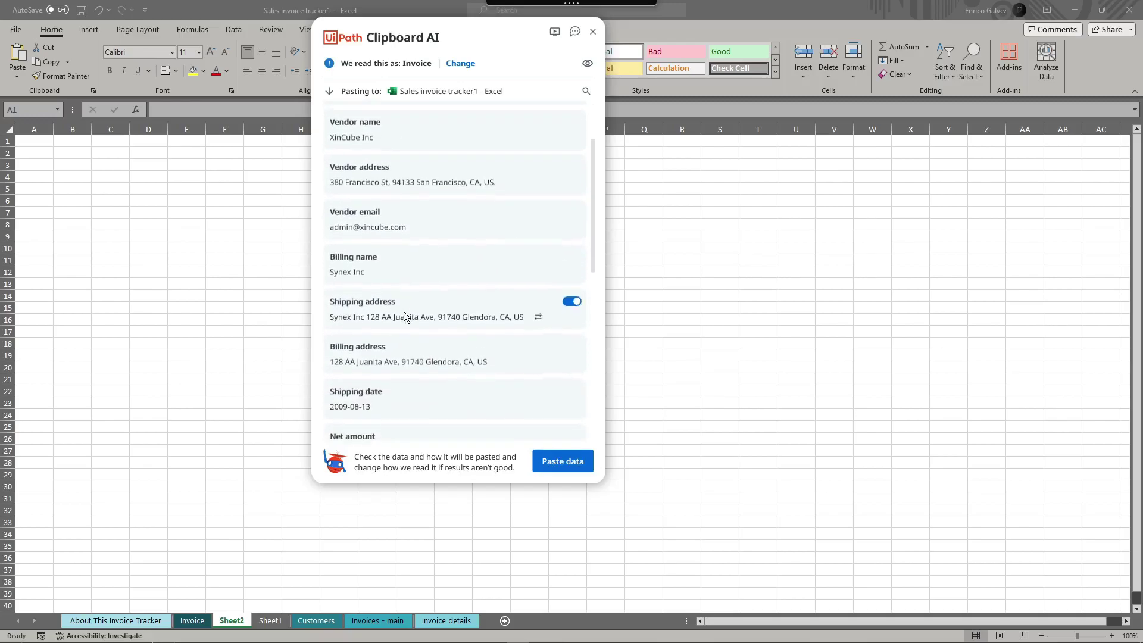
pyautogui.scroll(-7, 413, 298)
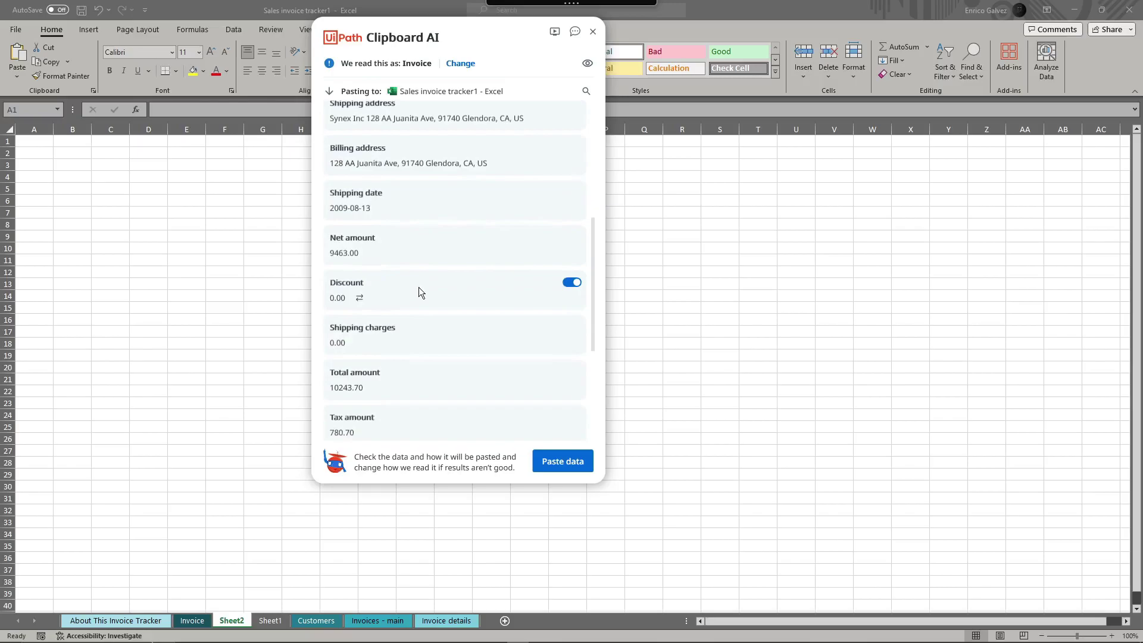
pyautogui.click(387, 208)
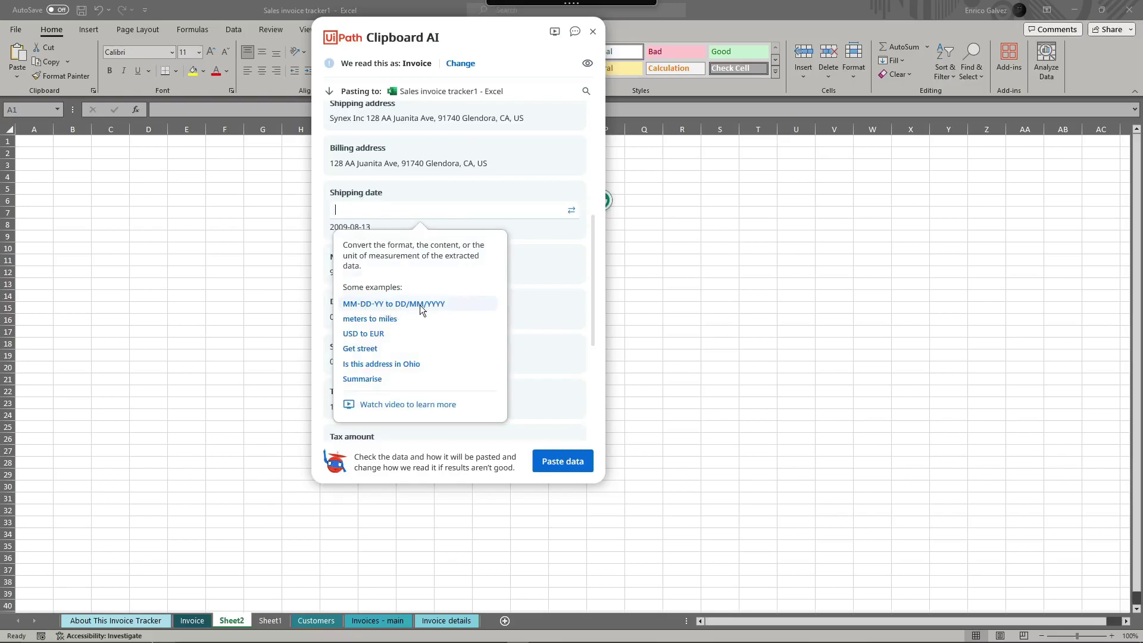
pyautogui.click(420, 305)
pyautogui.click(564, 462)
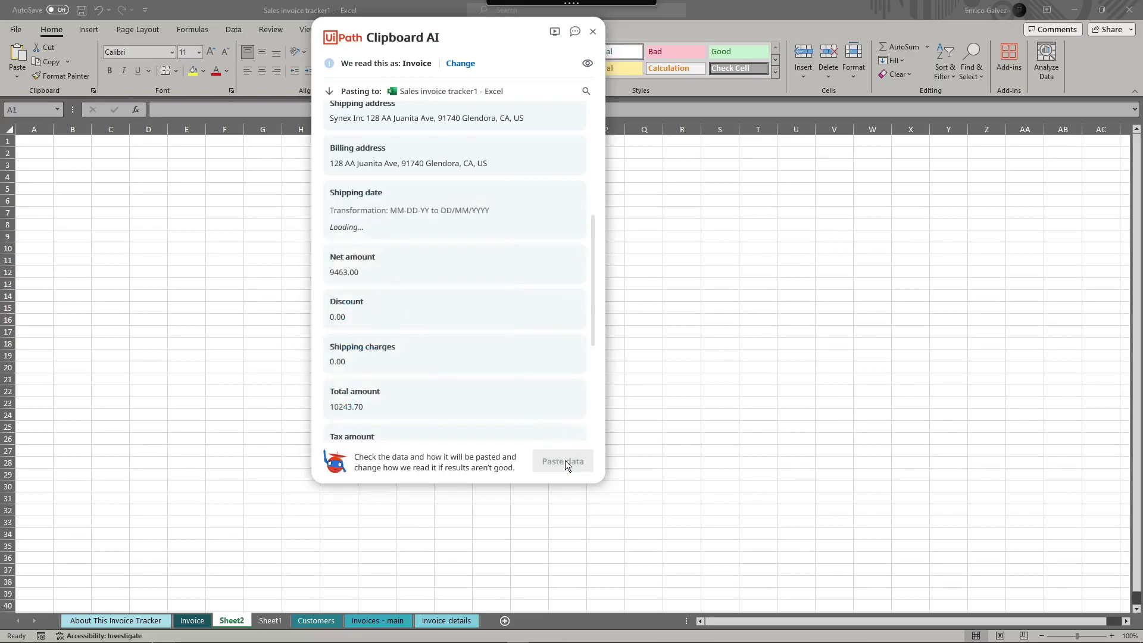
pyautogui.click(570, 462)
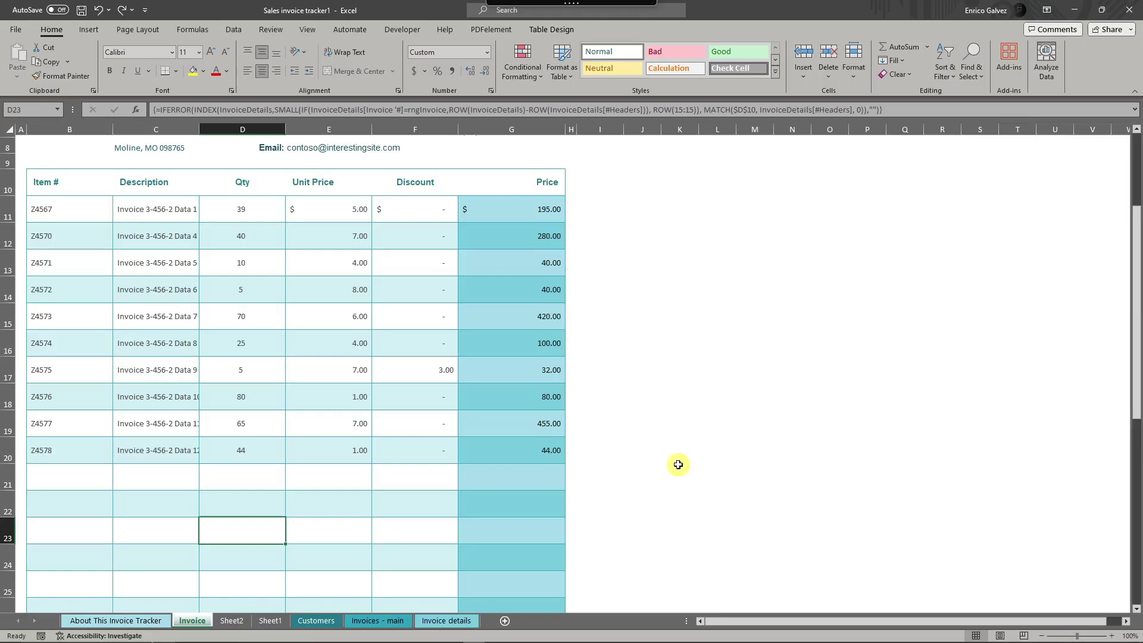
# Step: Copy the Invoice sheet's line items and switch to the Google Form in Edge
pyautogui.moveTo(74, 207); pyautogui.dragTo(523, 451)
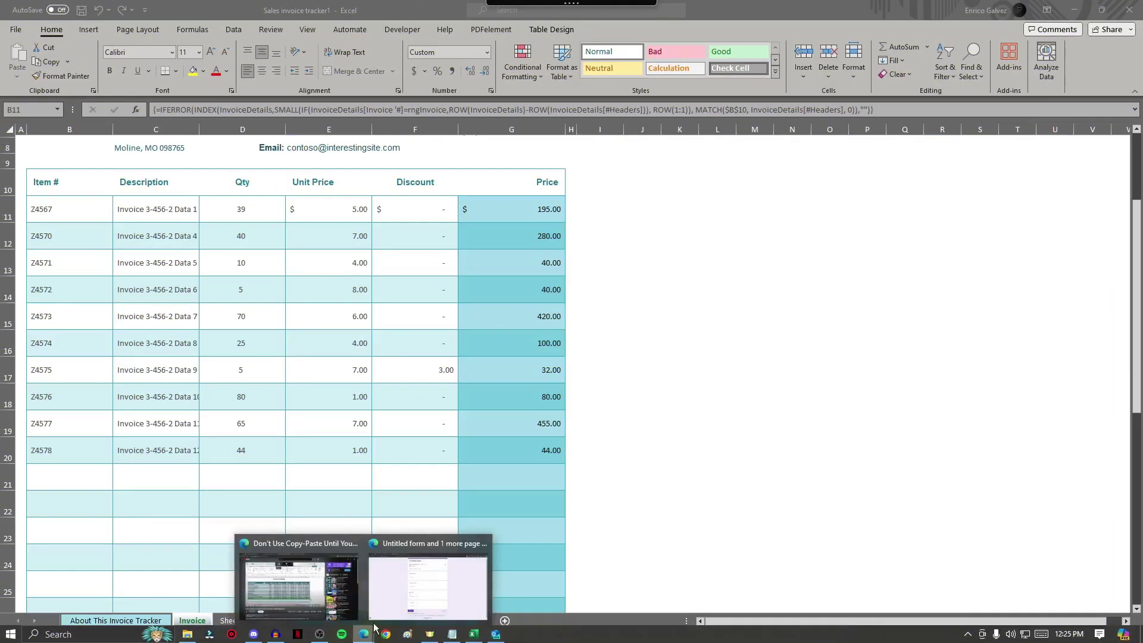
pyautogui.click(416, 590)
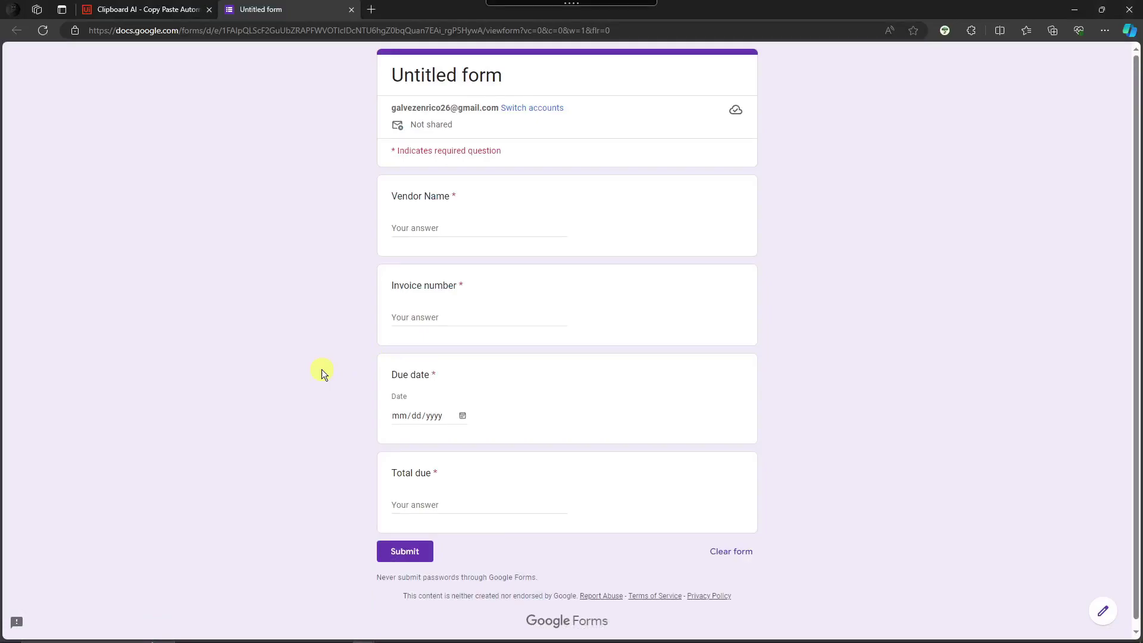
# Step: Paste into the form mapping Item #→Vendor Name, Description→Invoice number, Unit Price→Date and Total due
pyautogui.moveTo(566, 8)
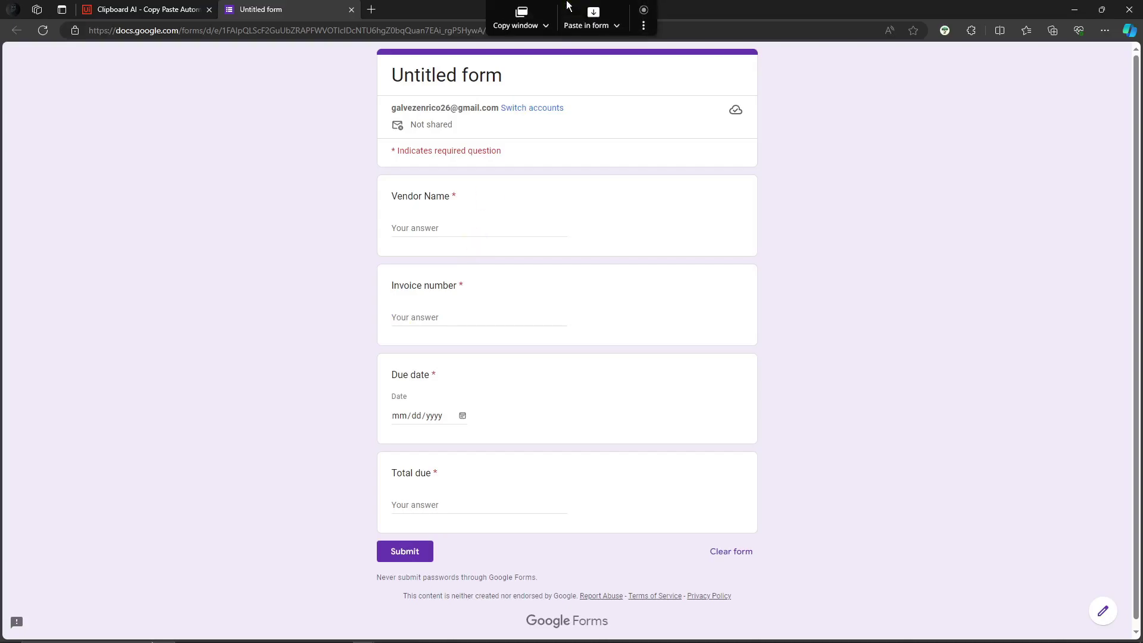
pyautogui.click(599, 20)
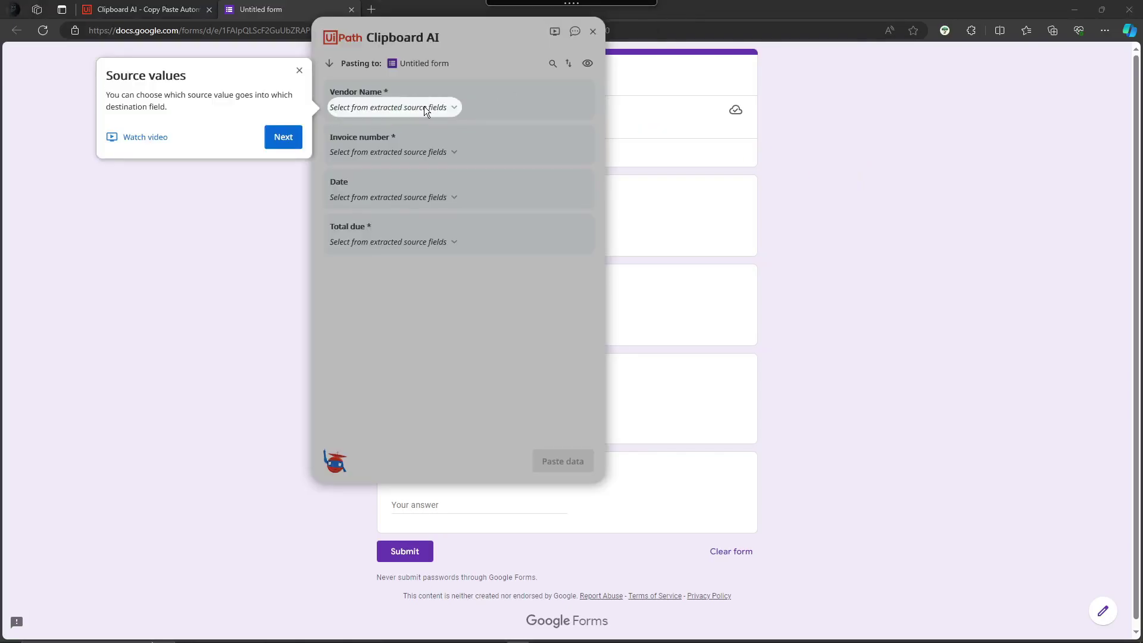
pyautogui.click(299, 72)
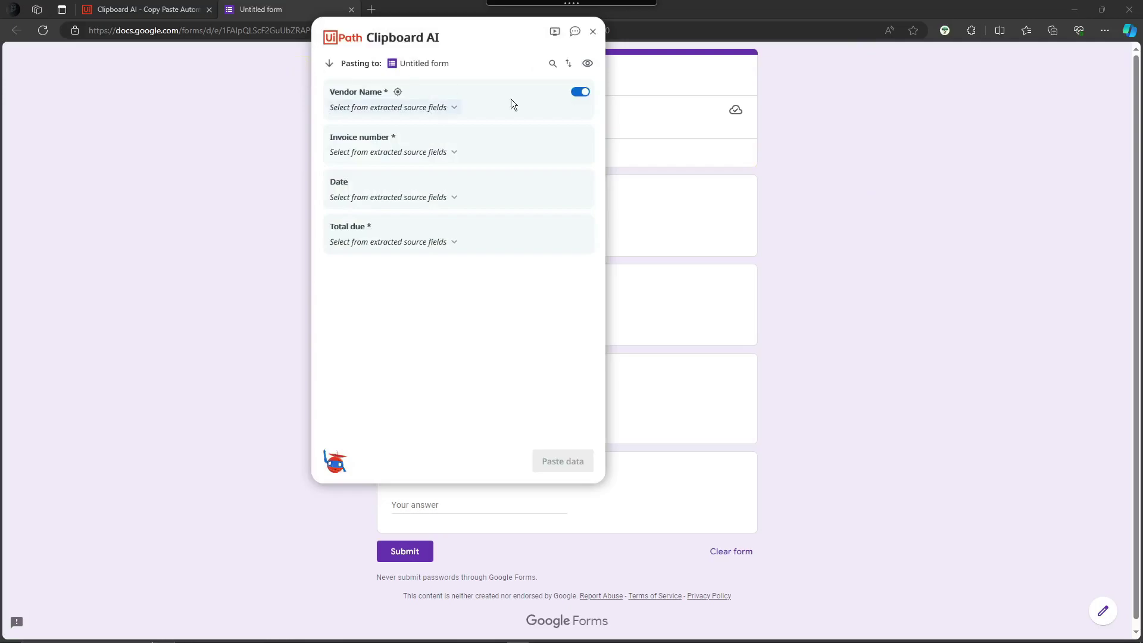
pyautogui.click(451, 106)
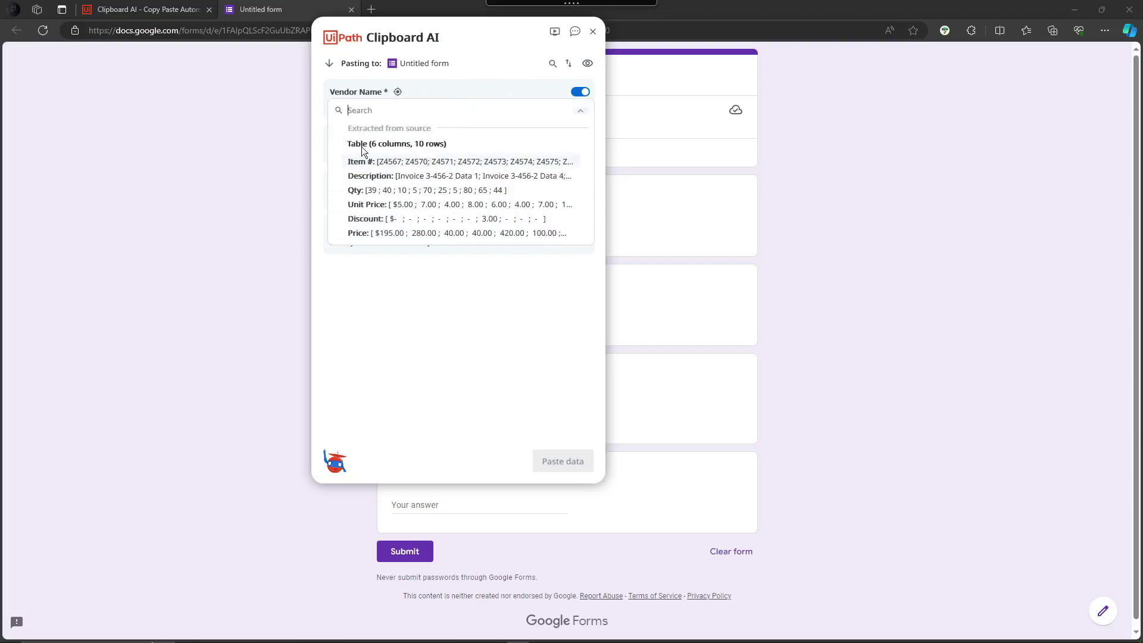
pyautogui.click(370, 161)
pyautogui.click(449, 153)
pyautogui.click(391, 219)
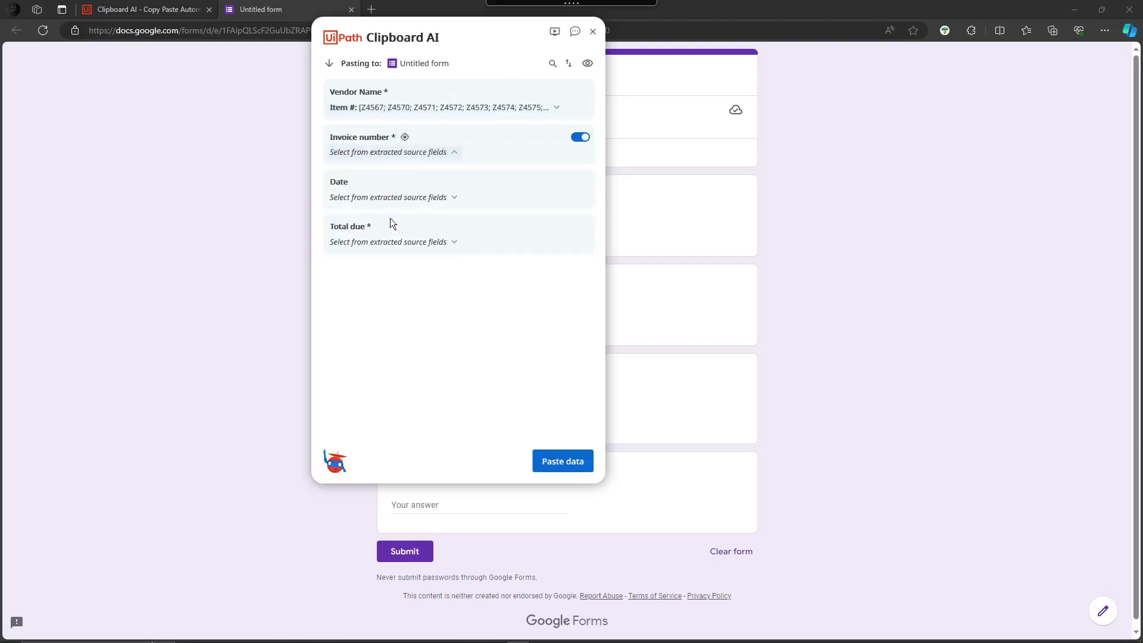
pyautogui.click(442, 201)
pyautogui.click(416, 291)
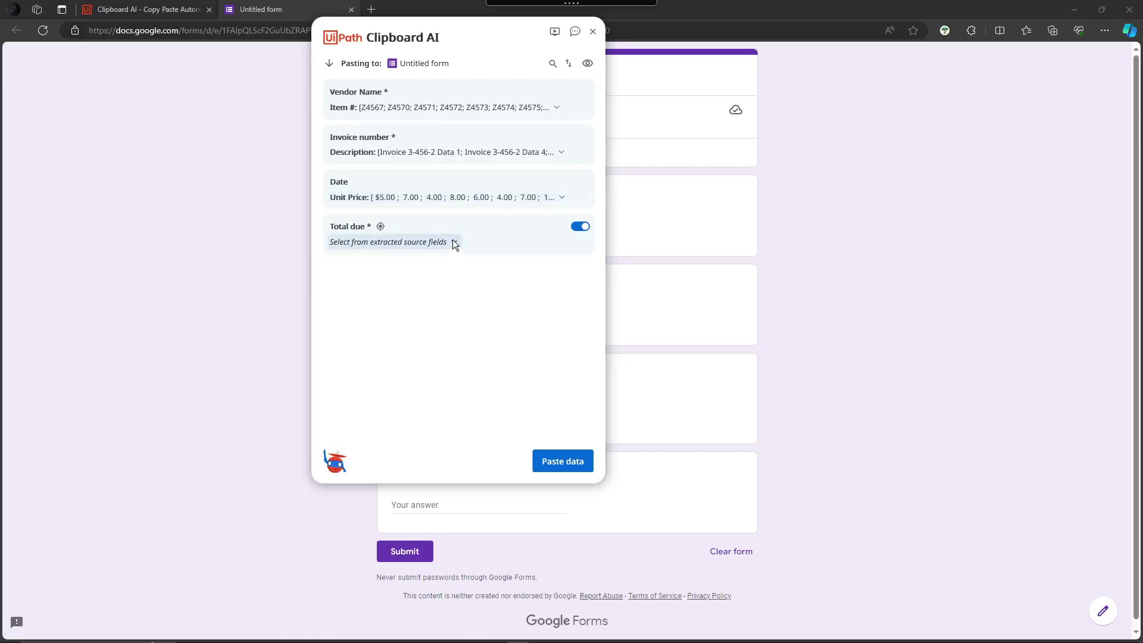
pyautogui.click(453, 240)
pyautogui.click(409, 341)
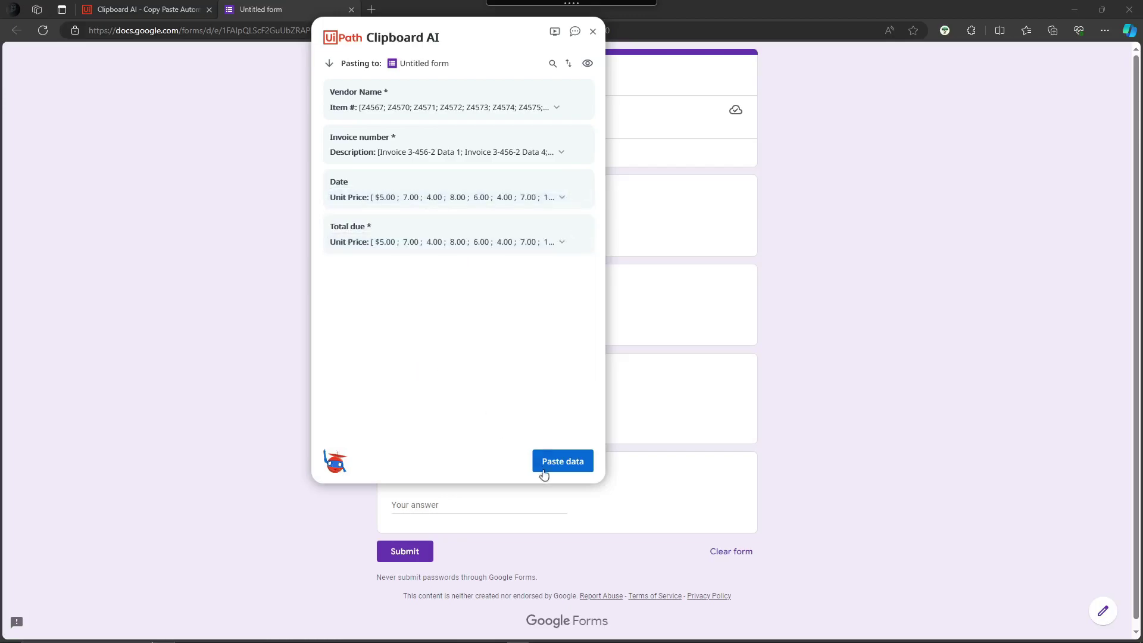
pyautogui.click(636, 458)
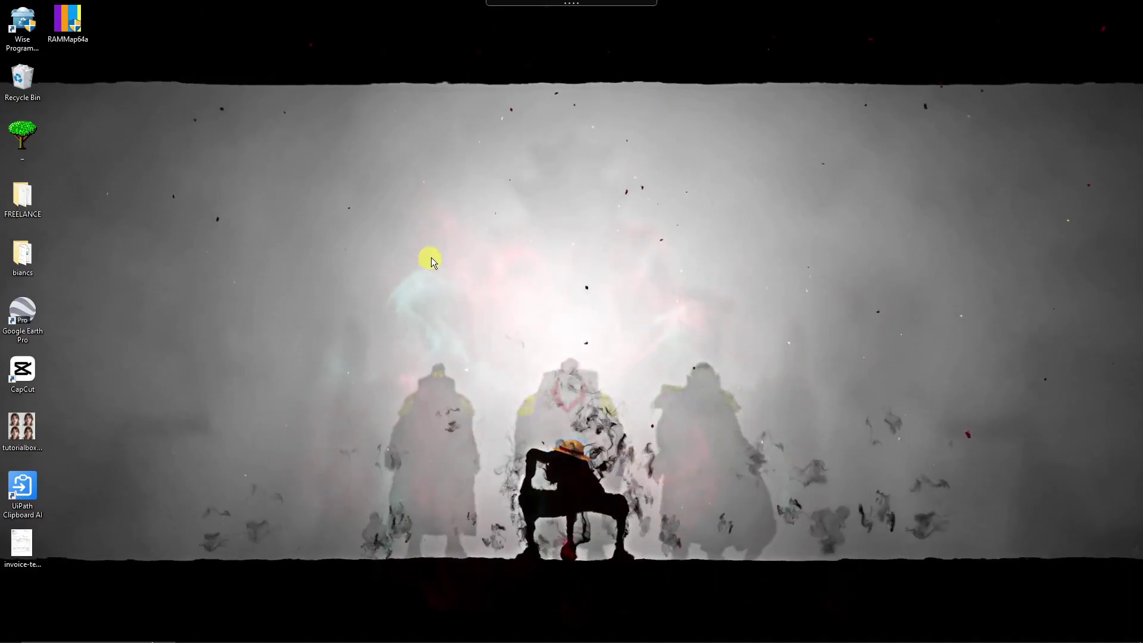
# Step: Open Clipboard AI Settings on the Profile page showing the Trial plan's 95/100 actions left
pyautogui.moveTo(573, 4)
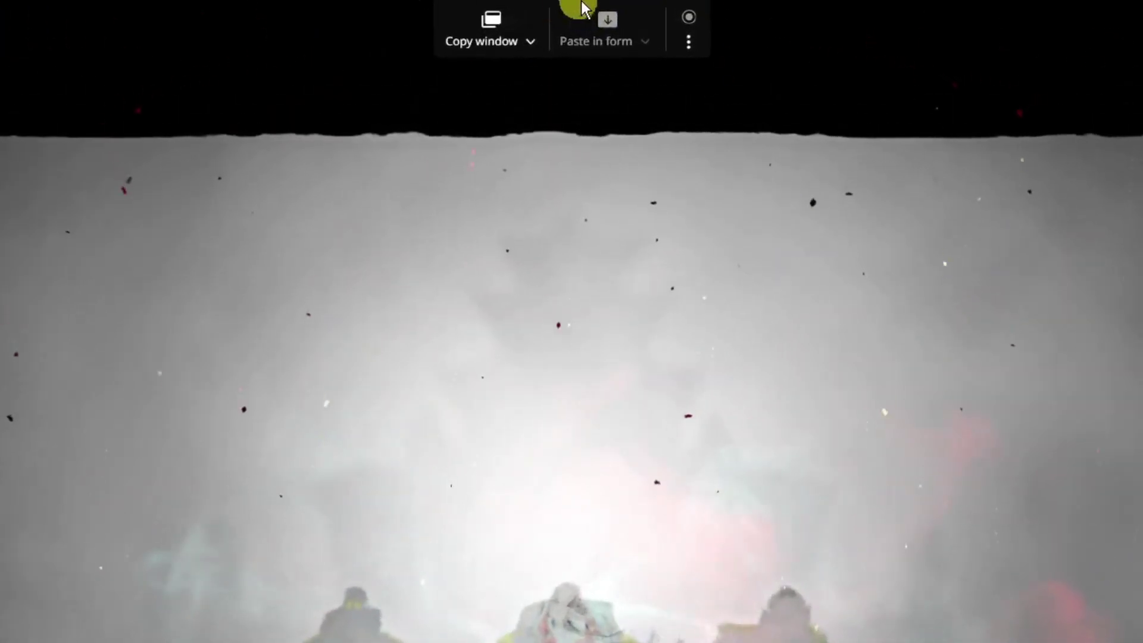
pyautogui.click(690, 19)
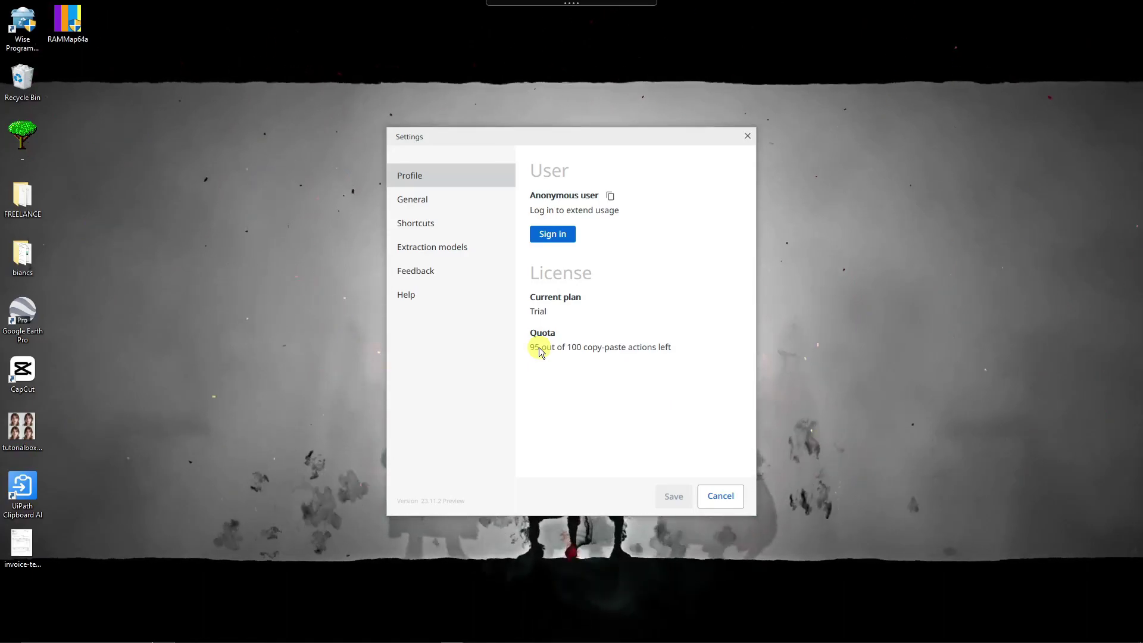
# Step: Enable Launch on Windows start under General, scroll through Shortcuts, then show Extraction models
pyautogui.click(429, 202)
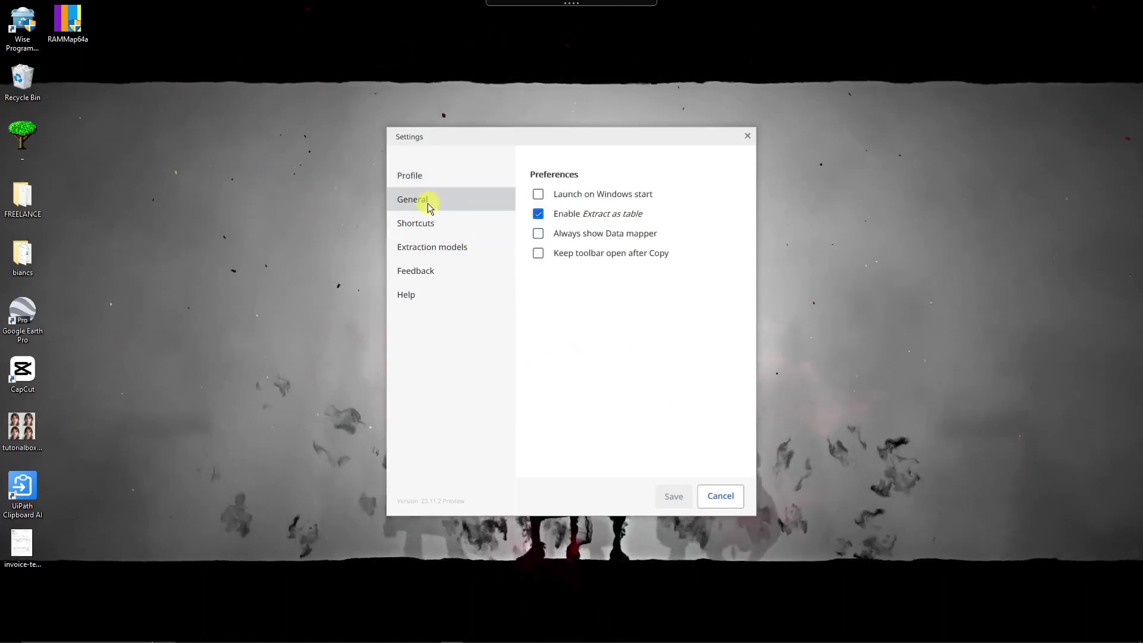
pyautogui.click(538, 195)
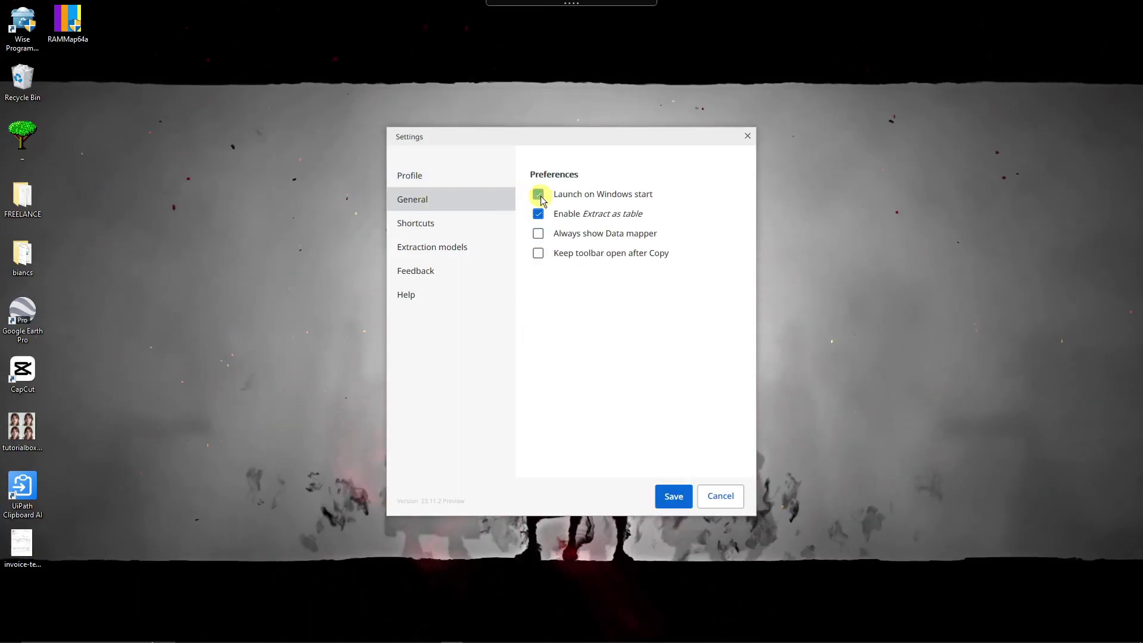
pyautogui.click(451, 228)
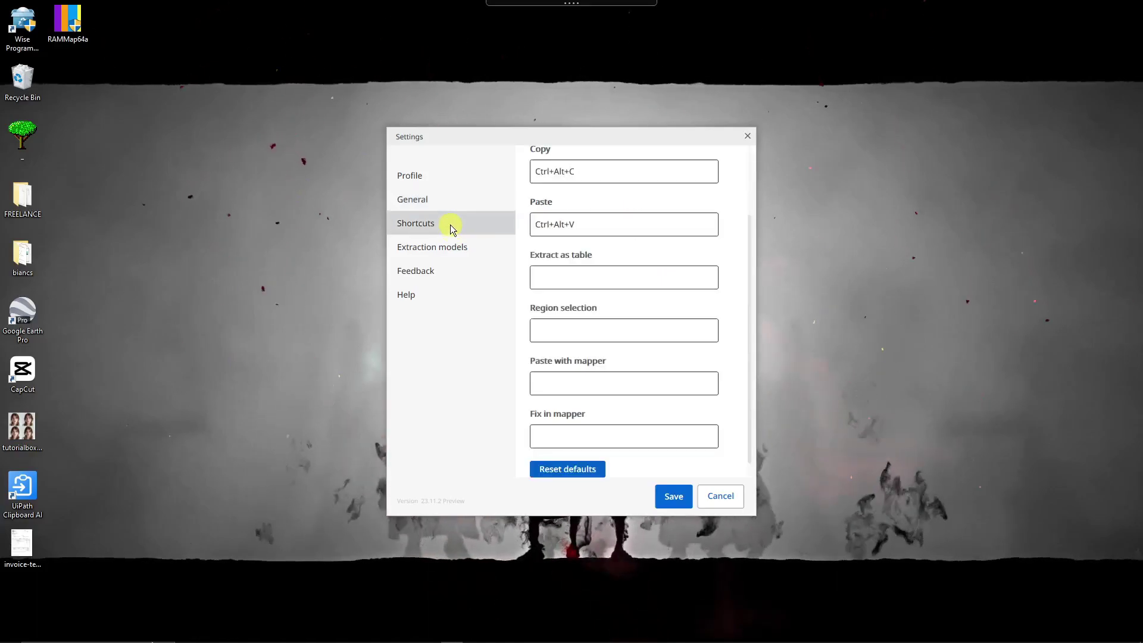
pyautogui.moveTo(603, 177)
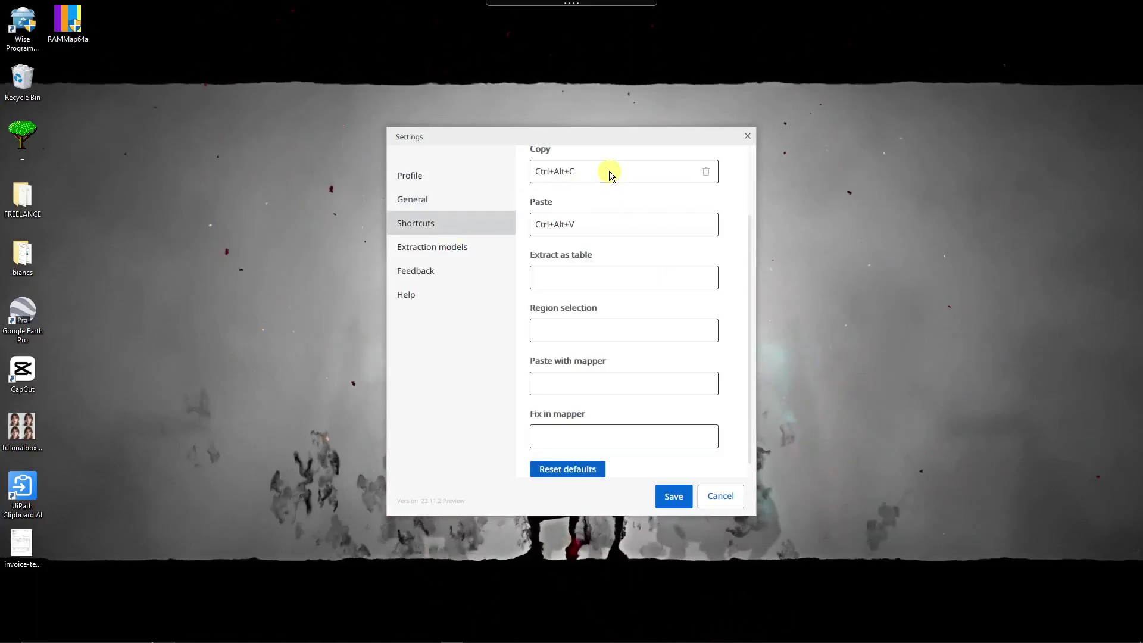
pyautogui.scroll(-1, 589, 213)
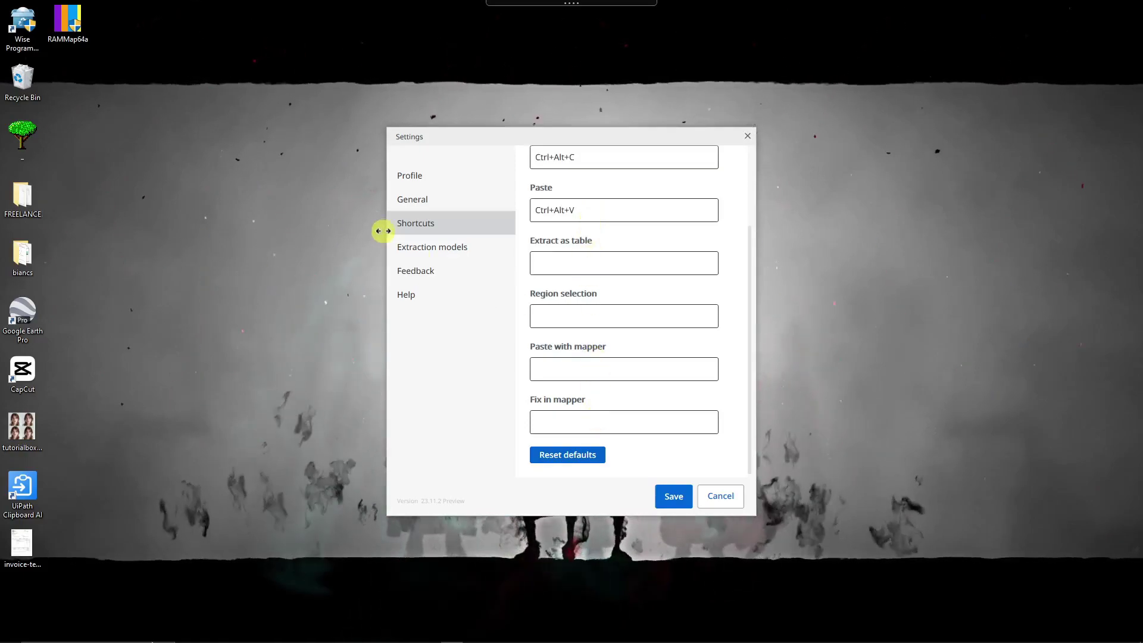
pyautogui.click(424, 245)
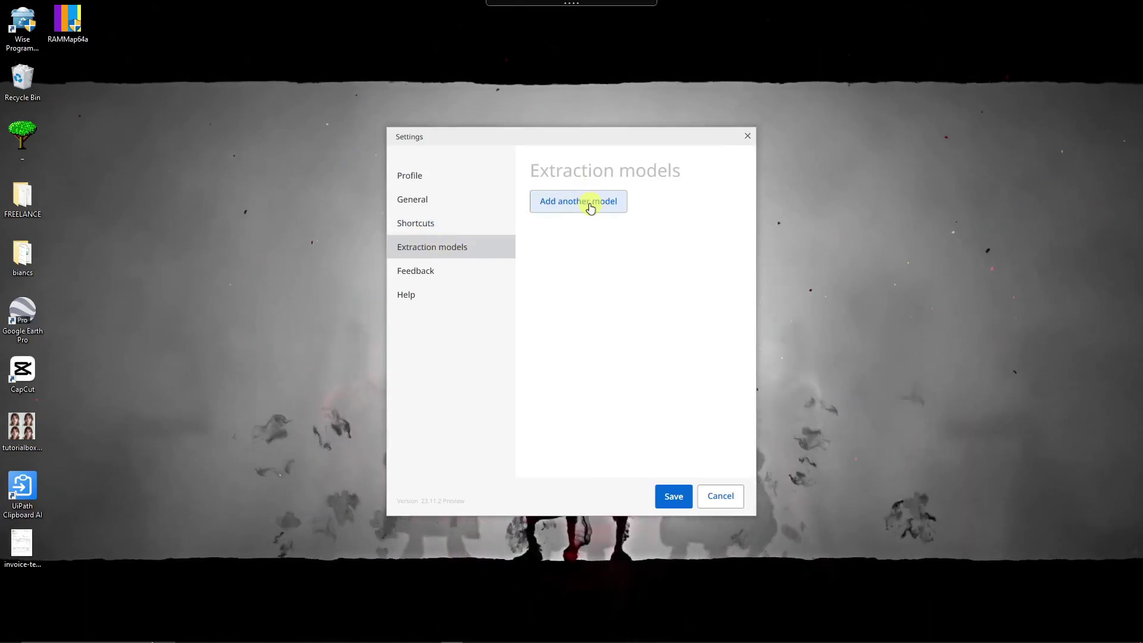
# Step: Look over the Feedback and Help pages, save the settings, and return to the Trial-plan Profile page
pyautogui.click(448, 278)
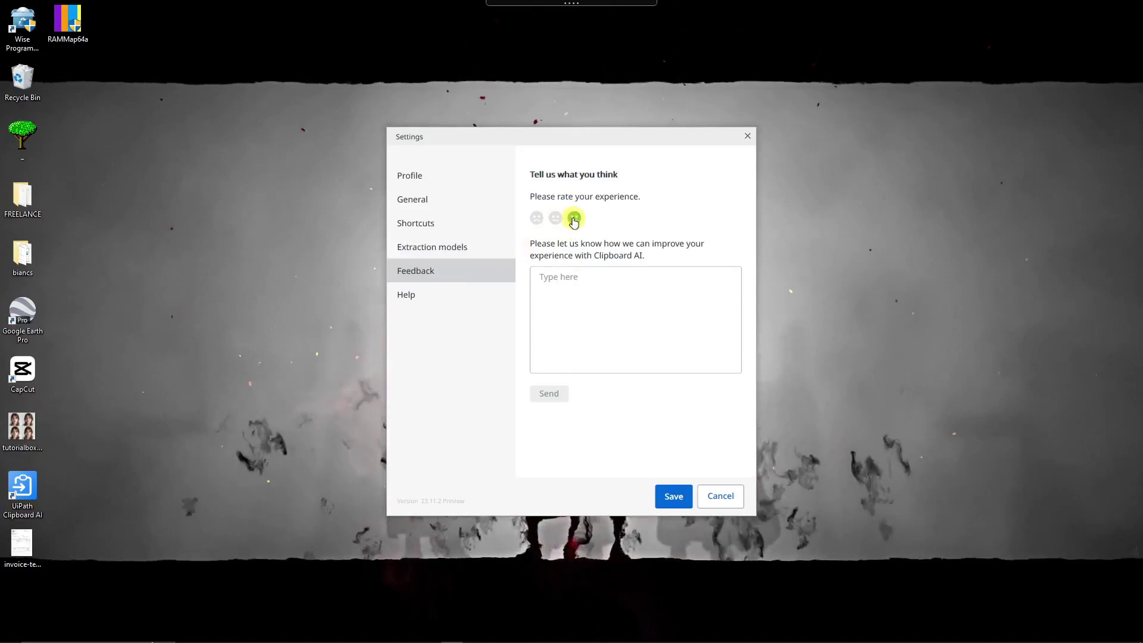
pyautogui.click(627, 278)
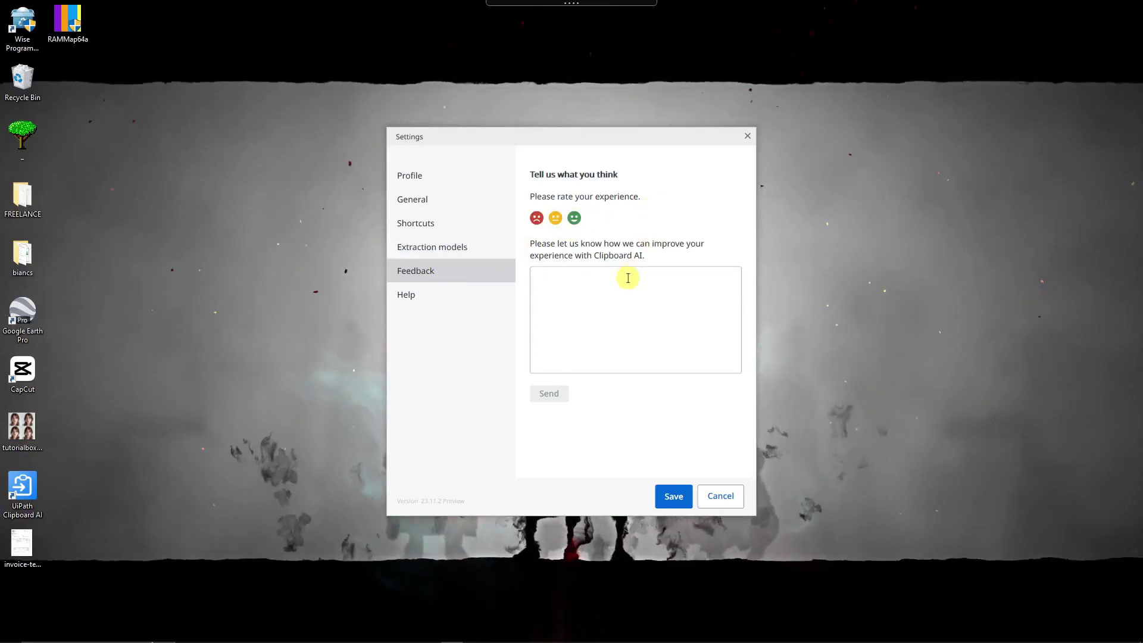
pyautogui.click(442, 302)
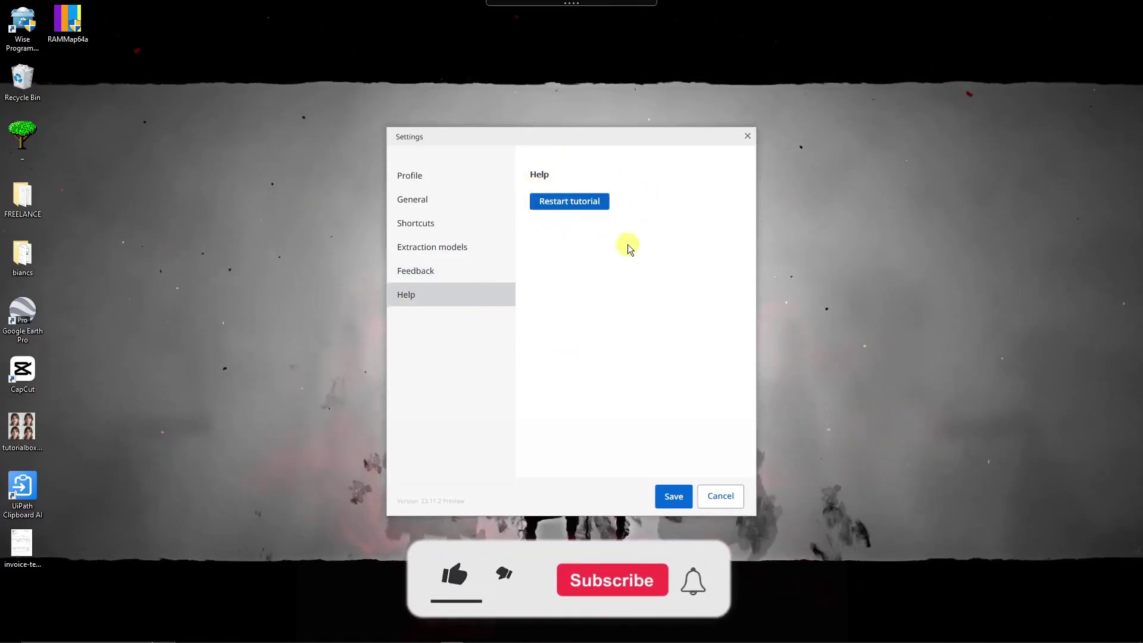
pyautogui.click(677, 496)
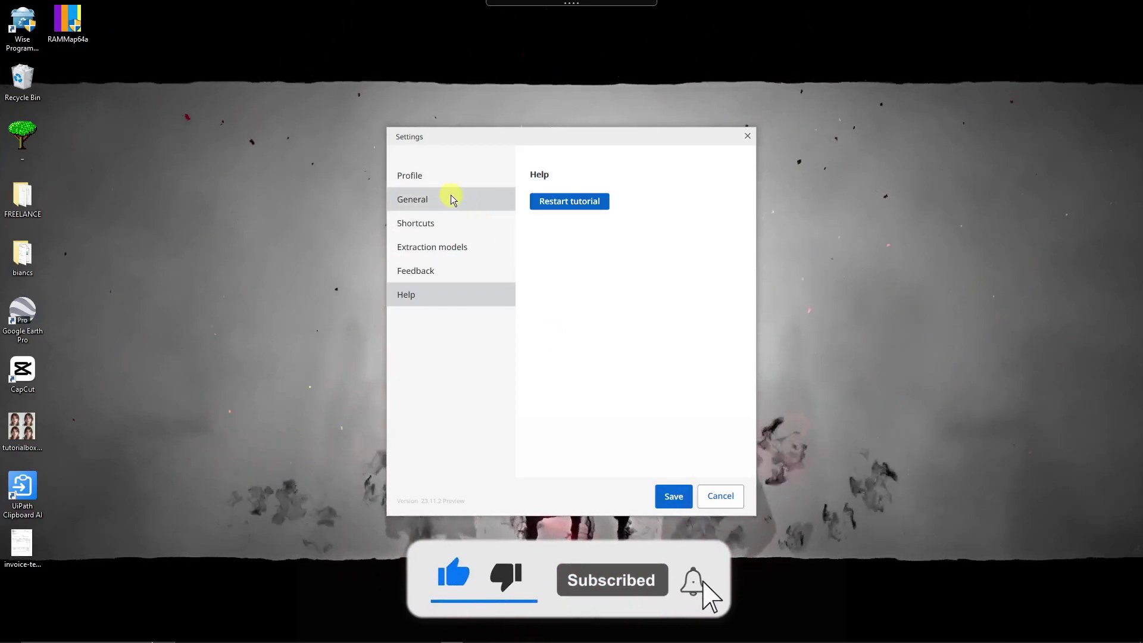
pyautogui.click(442, 179)
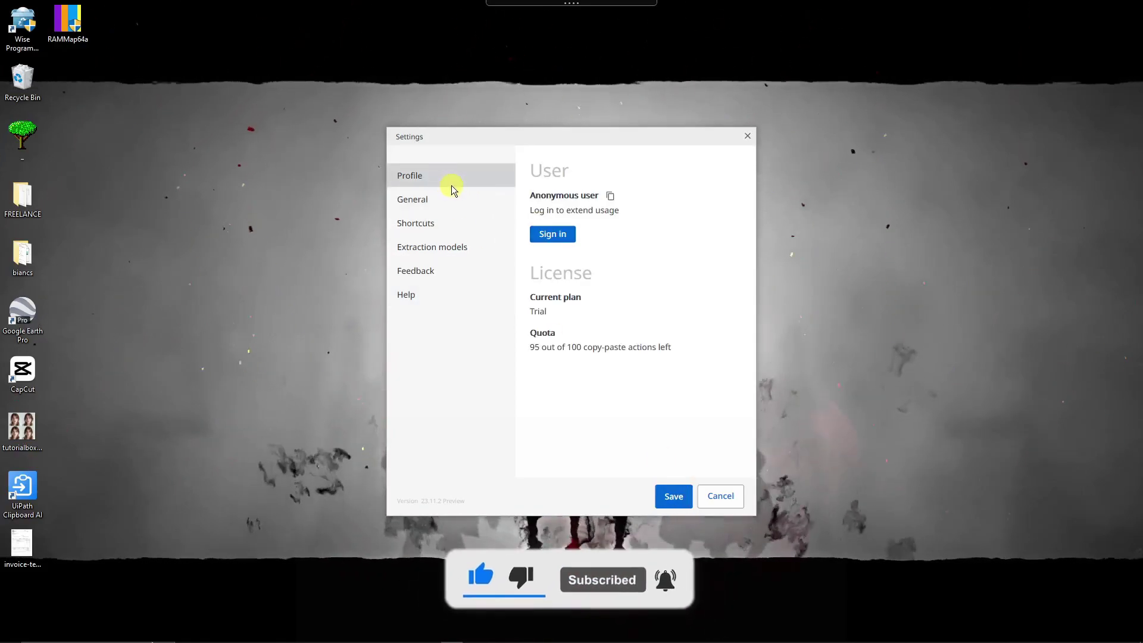